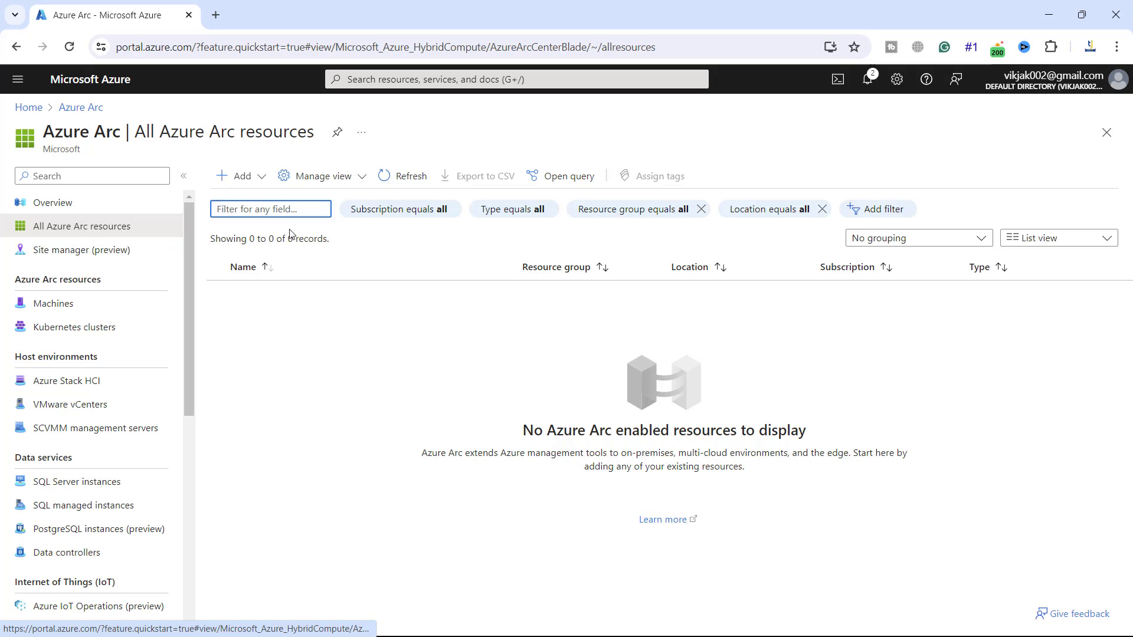
# Step: View the Machines list in Azure Arc and return to the Azure Arc overview
pyautogui.click(48, 305)
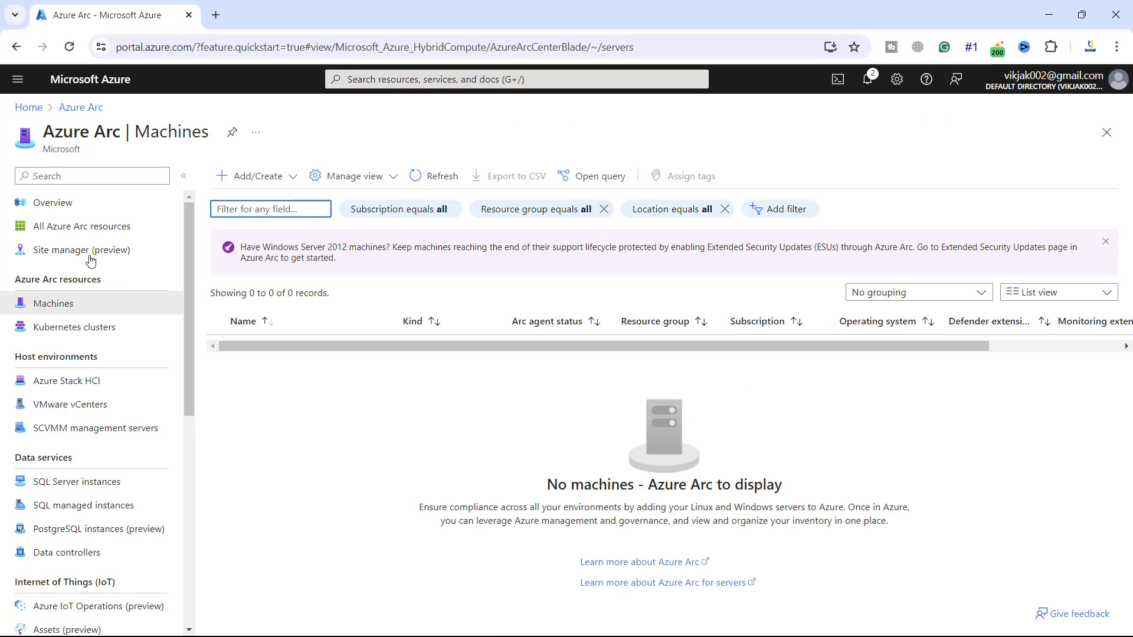
pyautogui.click(57, 209)
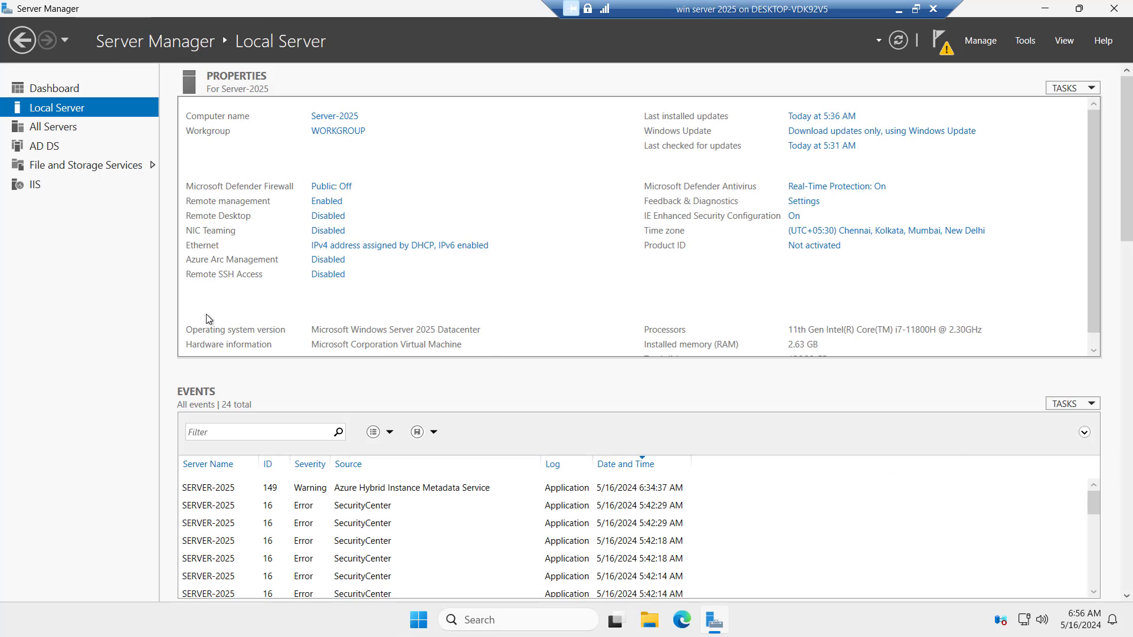
# Step: Switch to Server Manager on the server, launch Azure Arc Setup from Azure Arc Management and install the Azure Connected Machine agent
pyautogui.click(322, 260)
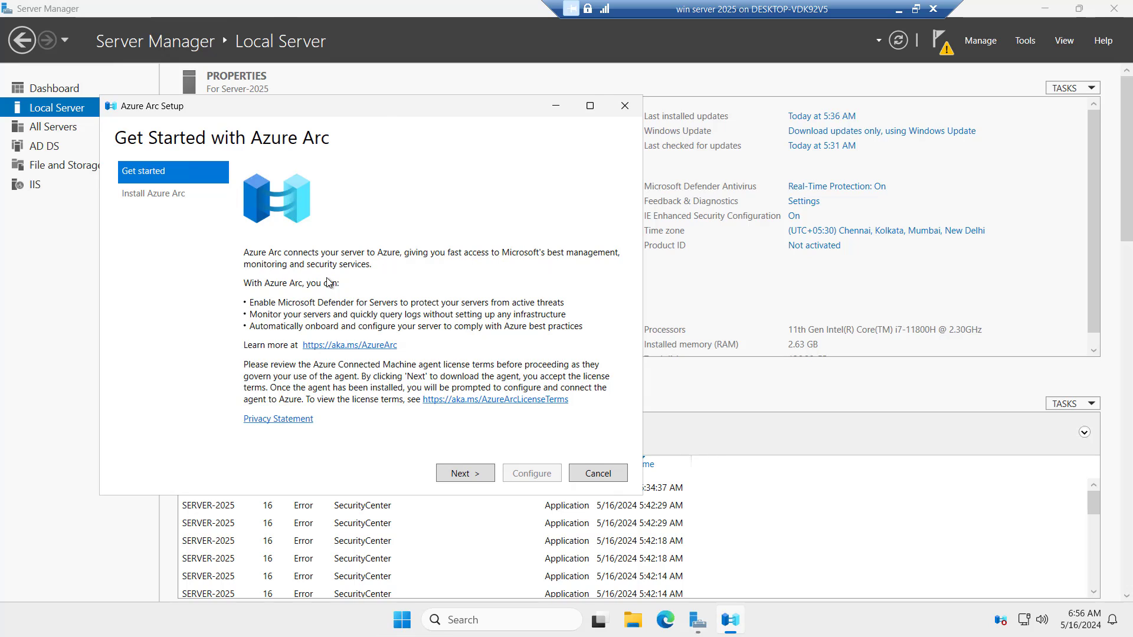
pyautogui.click(456, 475)
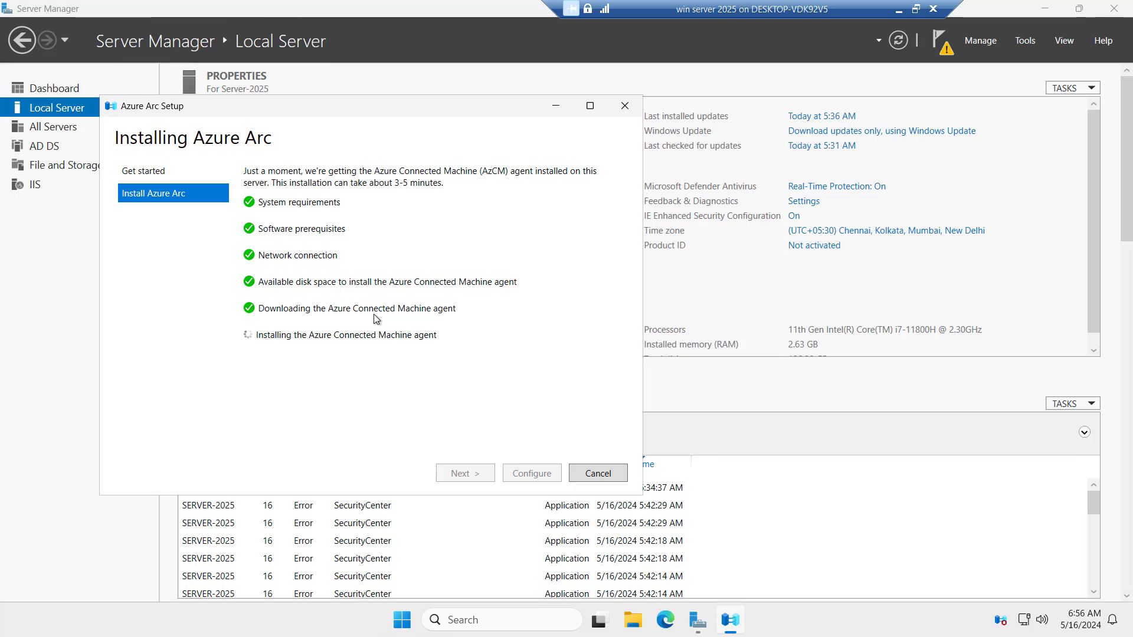
# Step: Check the server's Downloads folder for the Azure Connected Machine agent installer and put the file window away
pyautogui.click(630, 621)
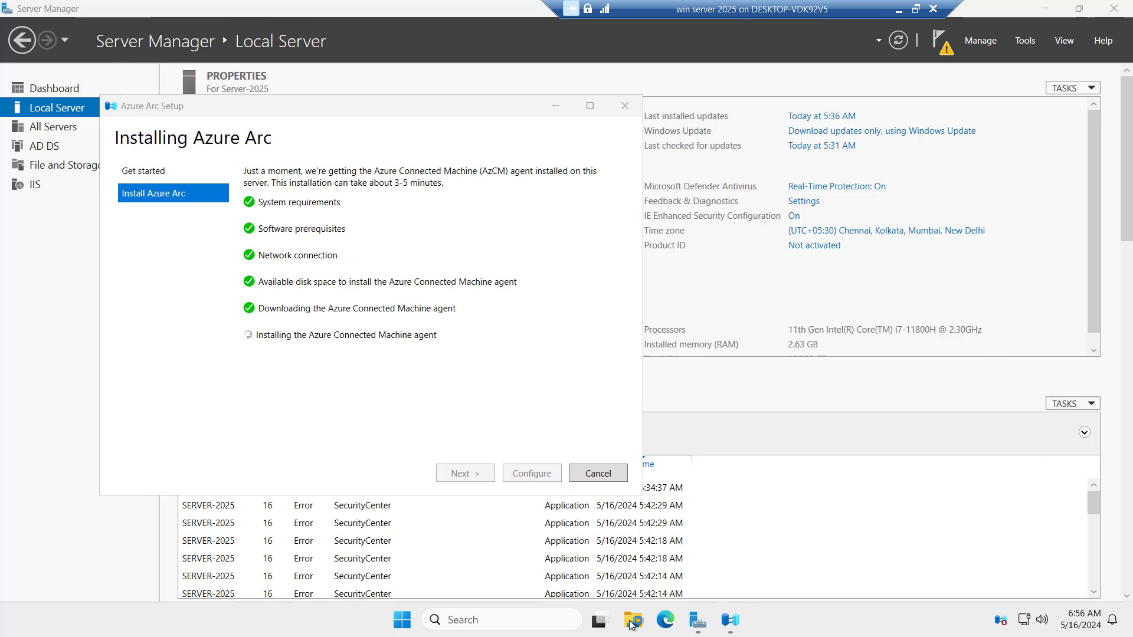
pyautogui.click(216, 302)
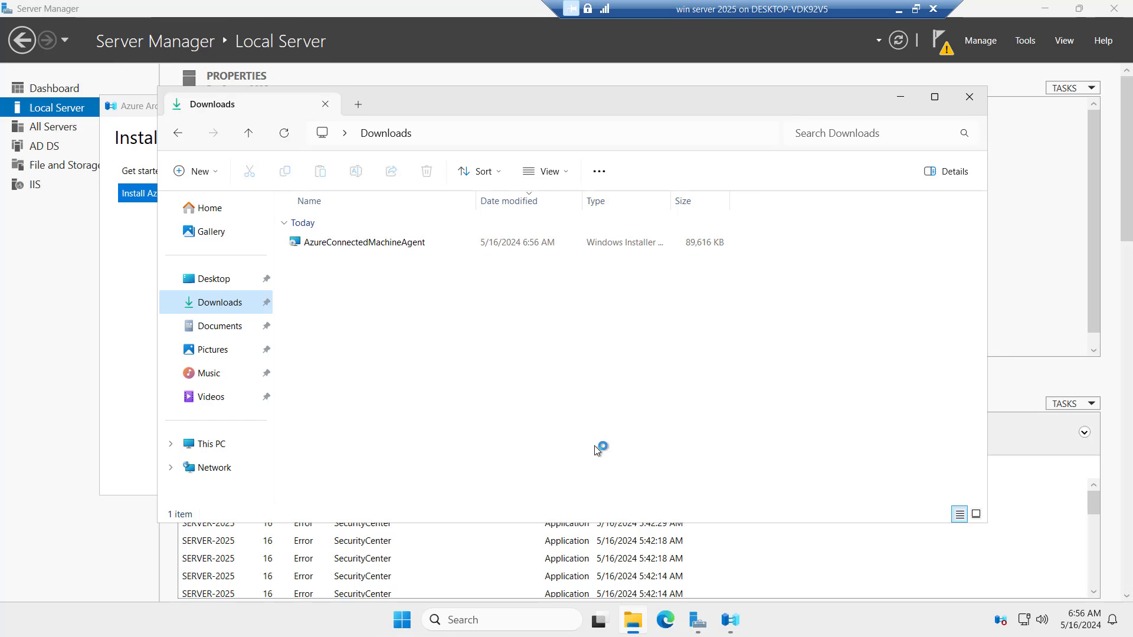
pyautogui.click(631, 624)
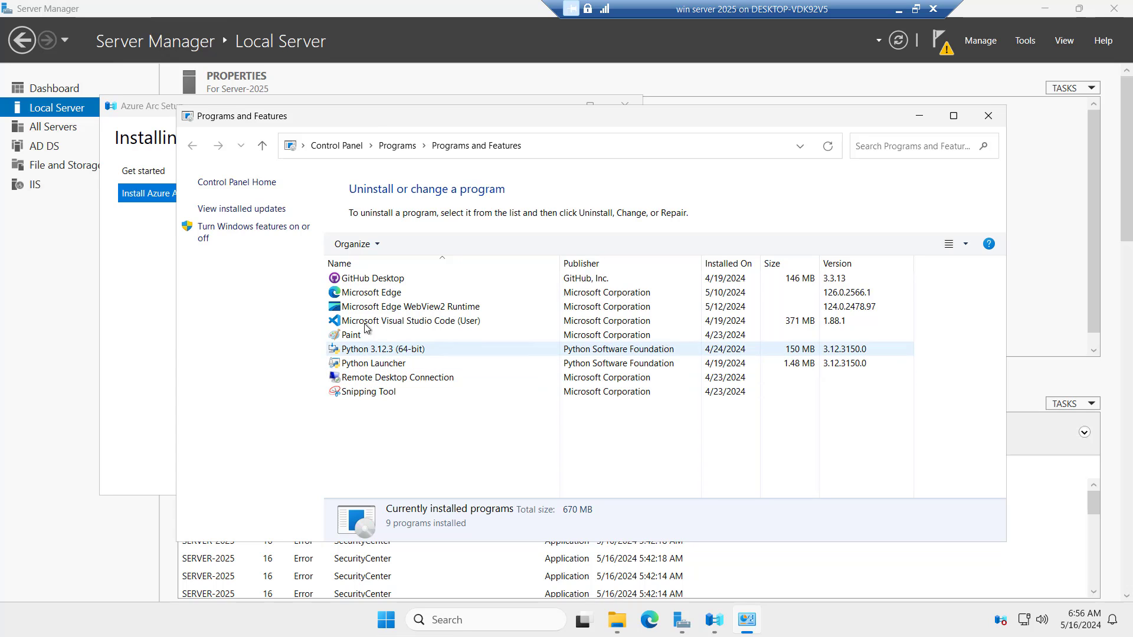
# Step: Look for Azure Connected Machine Agent among the installed programs in Programs and Features and close the window
pyautogui.click(746, 619)
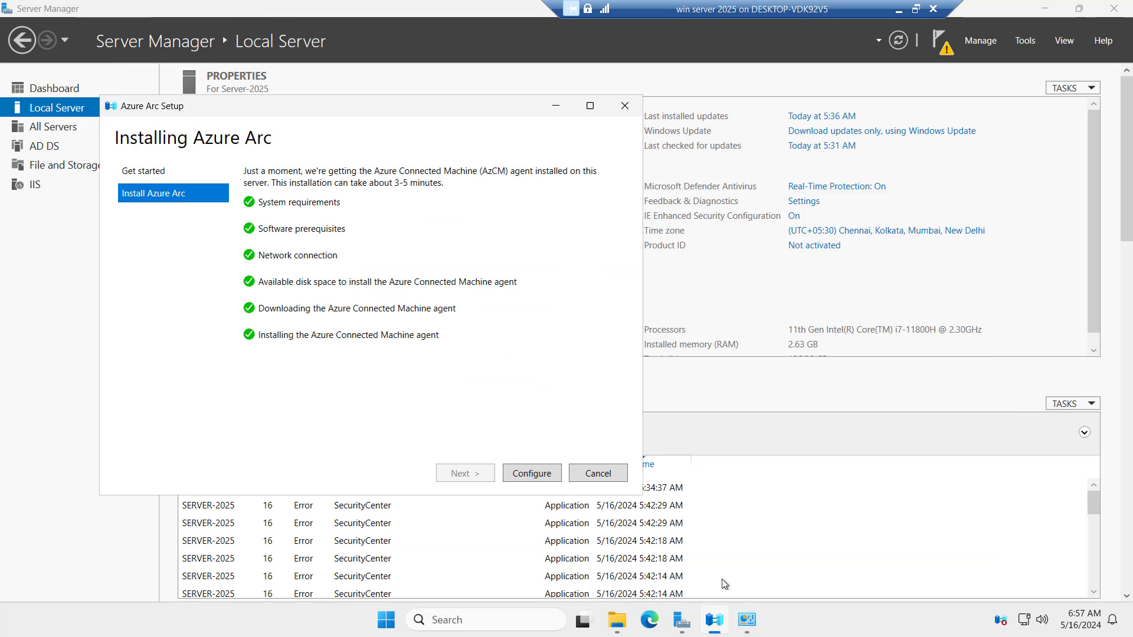
pyautogui.click(745, 624)
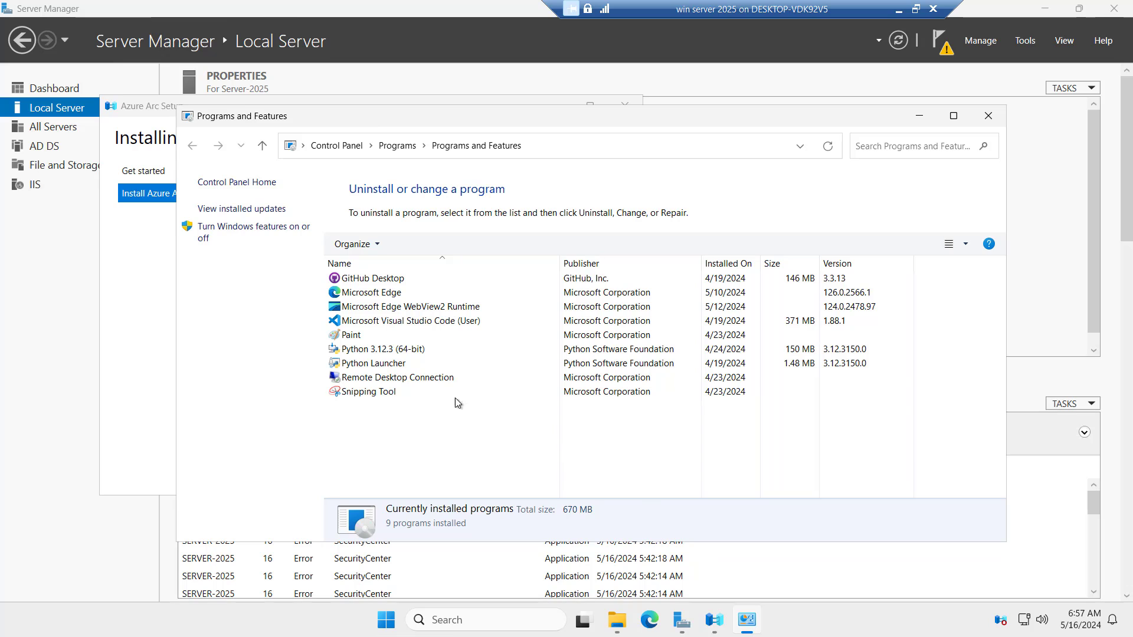
pyautogui.click(988, 116)
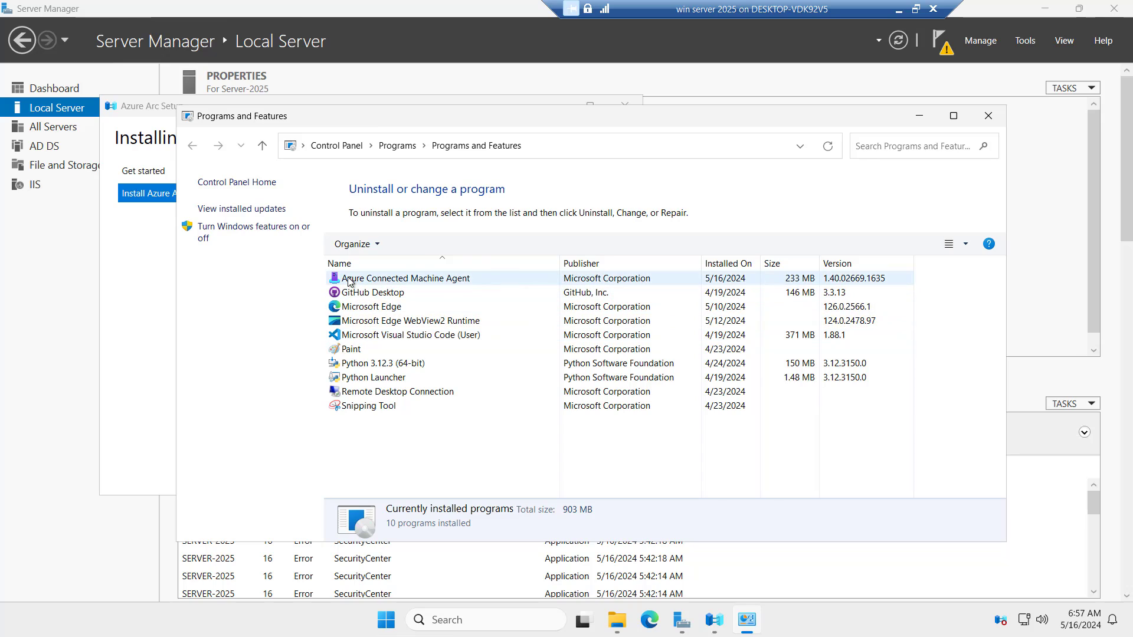
pyautogui.click(391, 279)
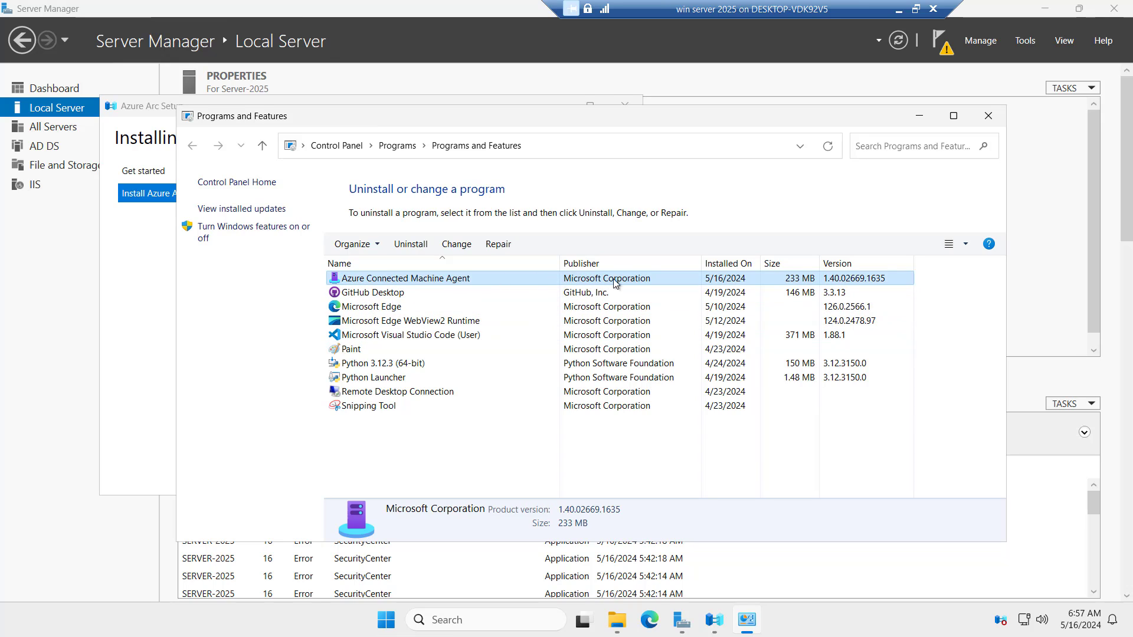
pyautogui.click(987, 116)
# Step: Start the Azure Arc configuration, sign in to Azure Global with the existing account and continue to the resource details
pyautogui.click(531, 473)
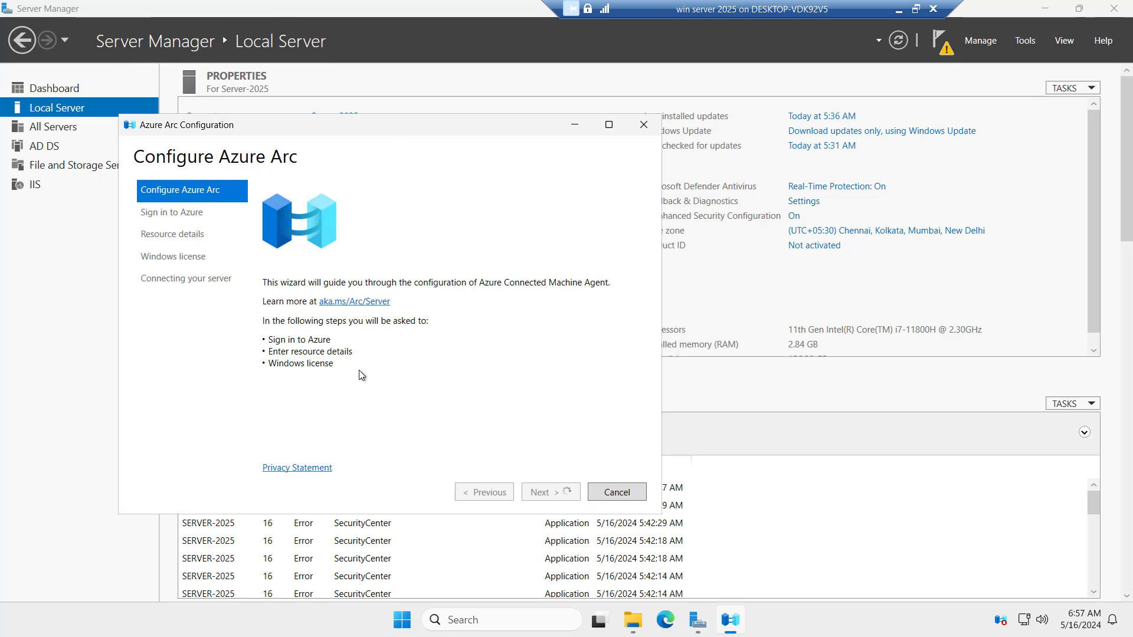
pyautogui.click(548, 492)
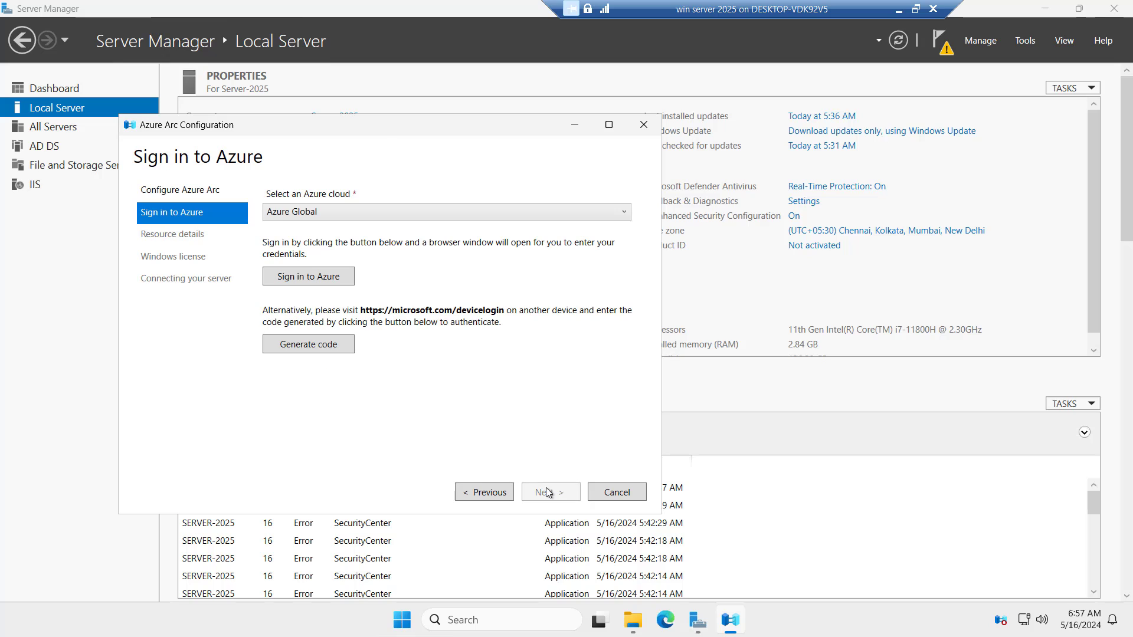
pyautogui.click(376, 213)
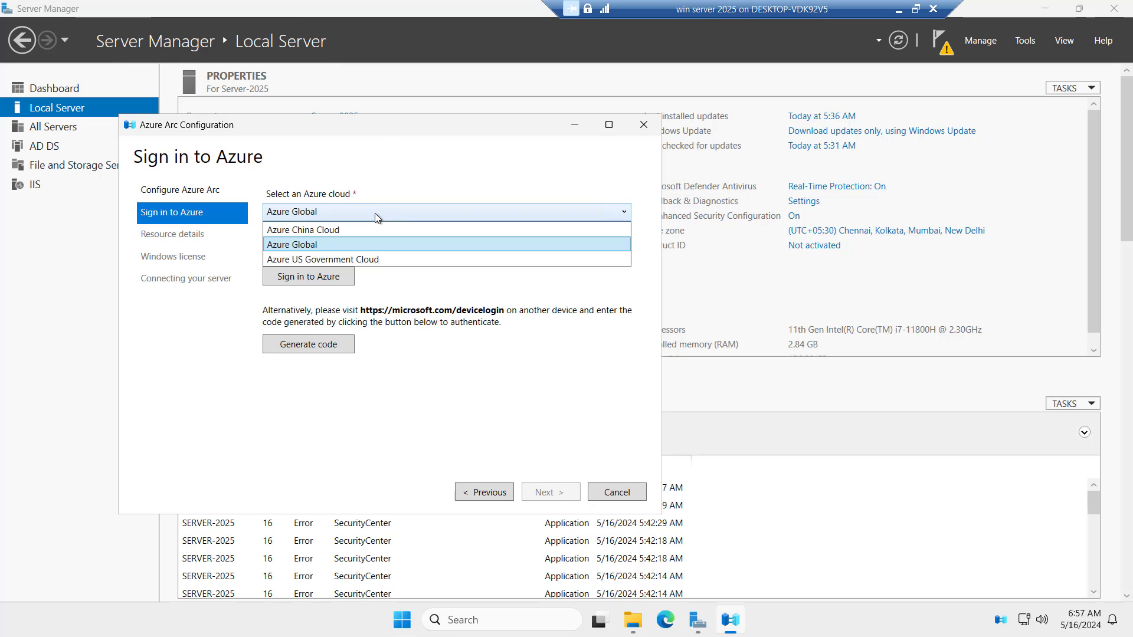
pyautogui.click(297, 245)
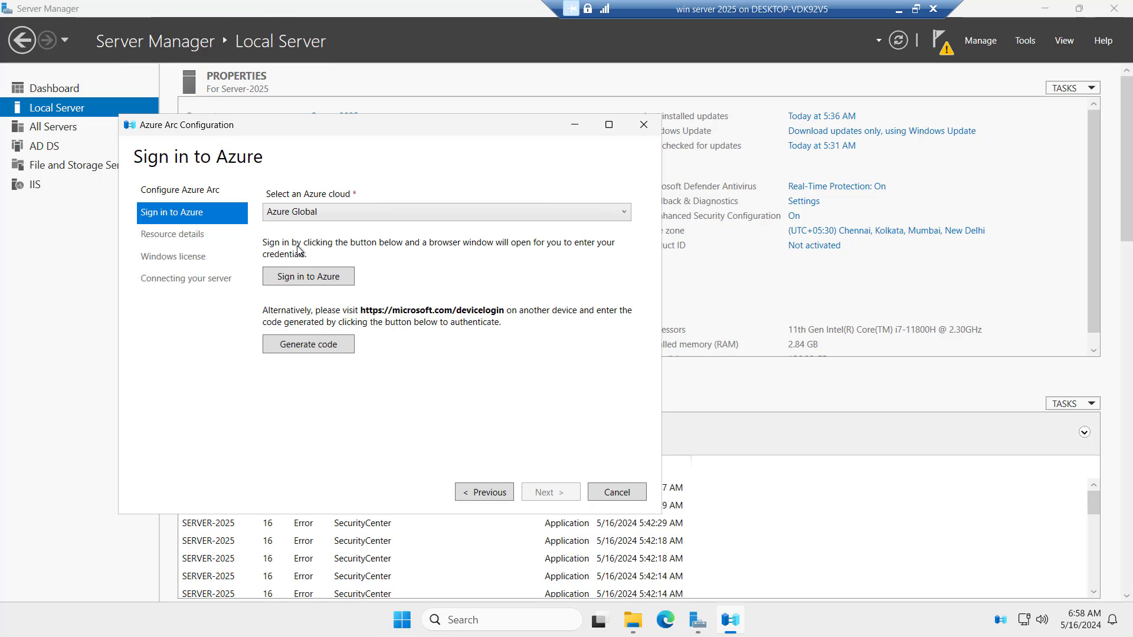
pyautogui.click(298, 277)
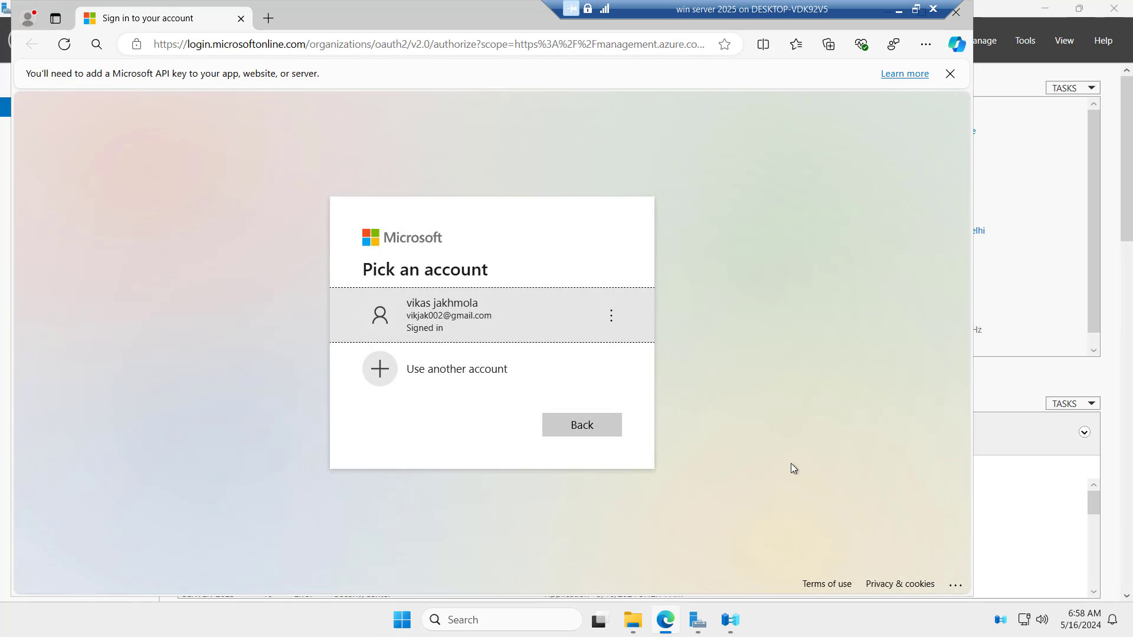
pyautogui.click(444, 328)
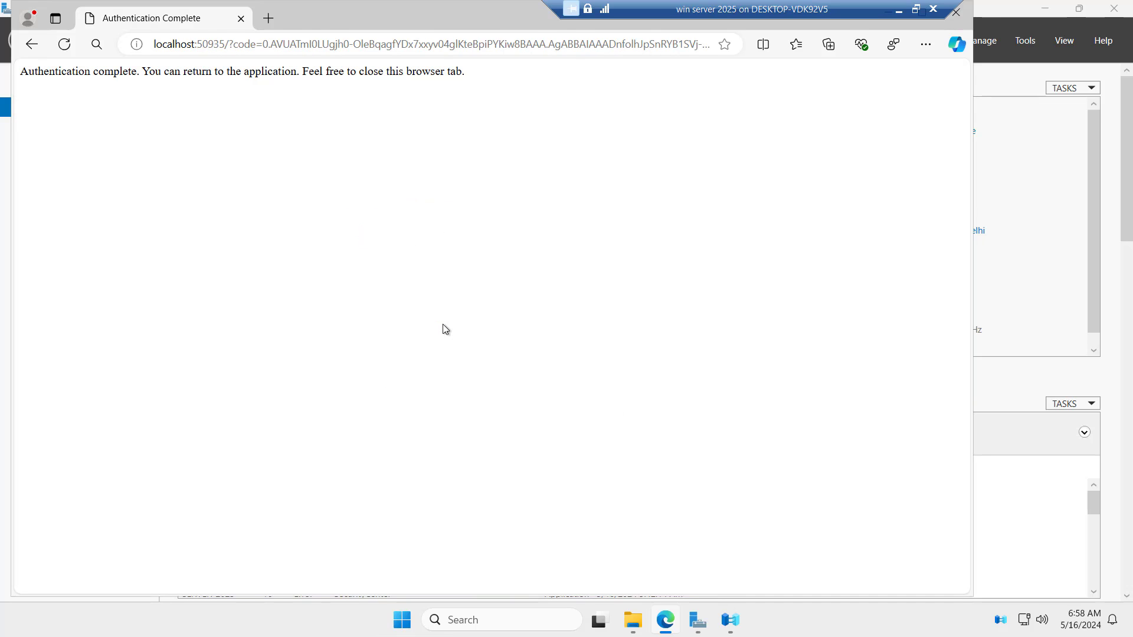
pyautogui.moveTo(447, 71); pyautogui.dragTo(20, 71)
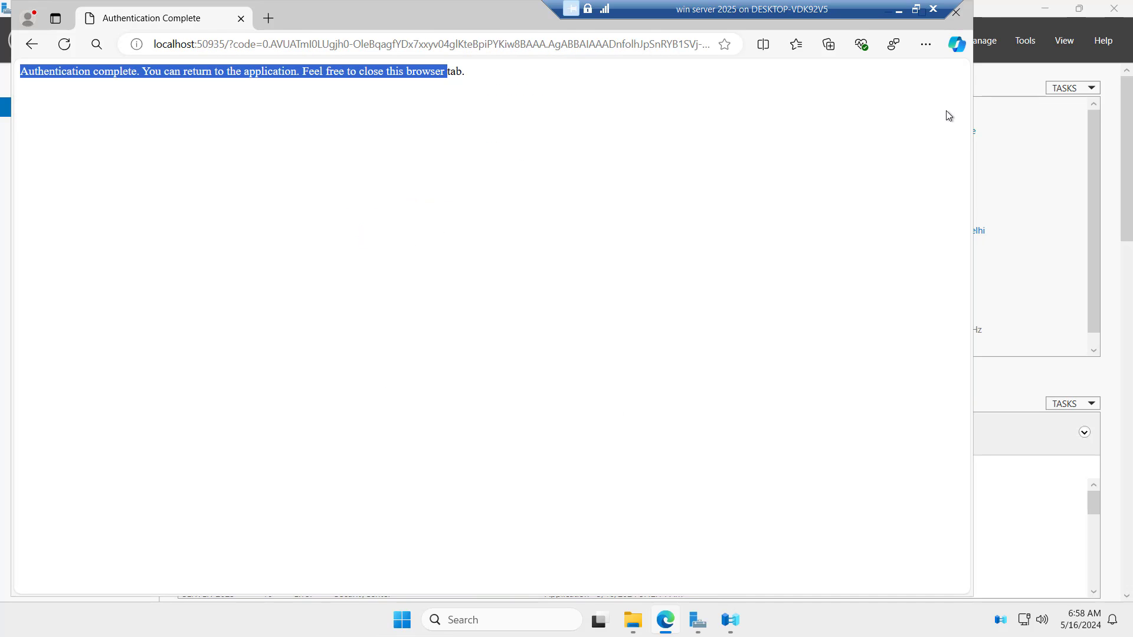
pyautogui.click(957, 13)
pyautogui.click(544, 494)
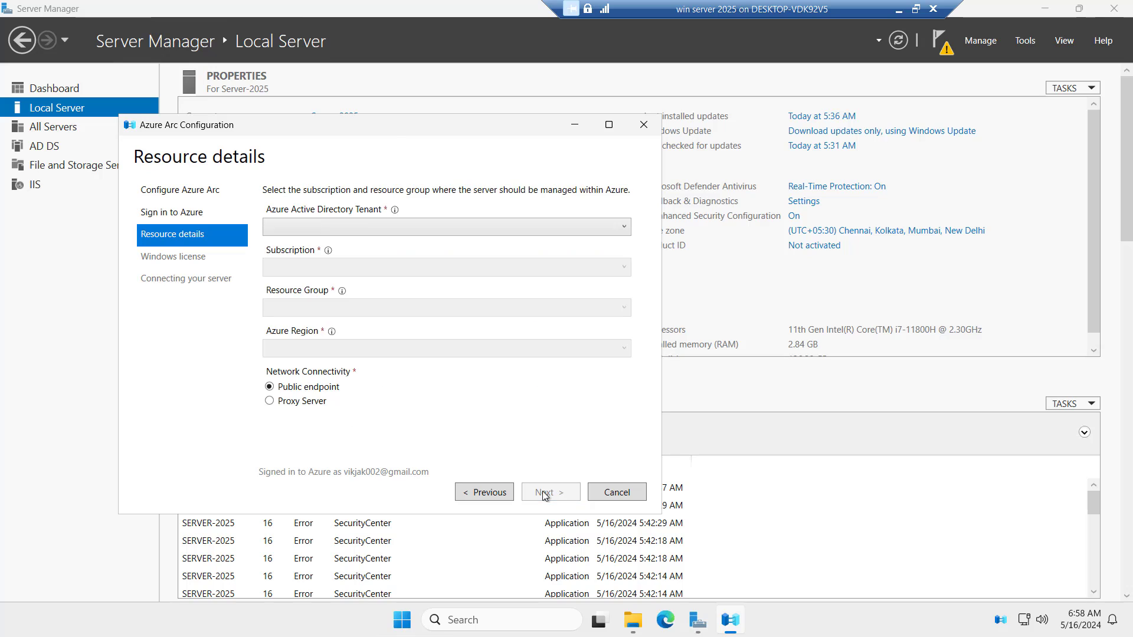
# Step: Switch network connectivity to Proxy Server to view its URL field and set it back to Public endpoint
pyautogui.click(269, 401)
pyautogui.click(274, 436)
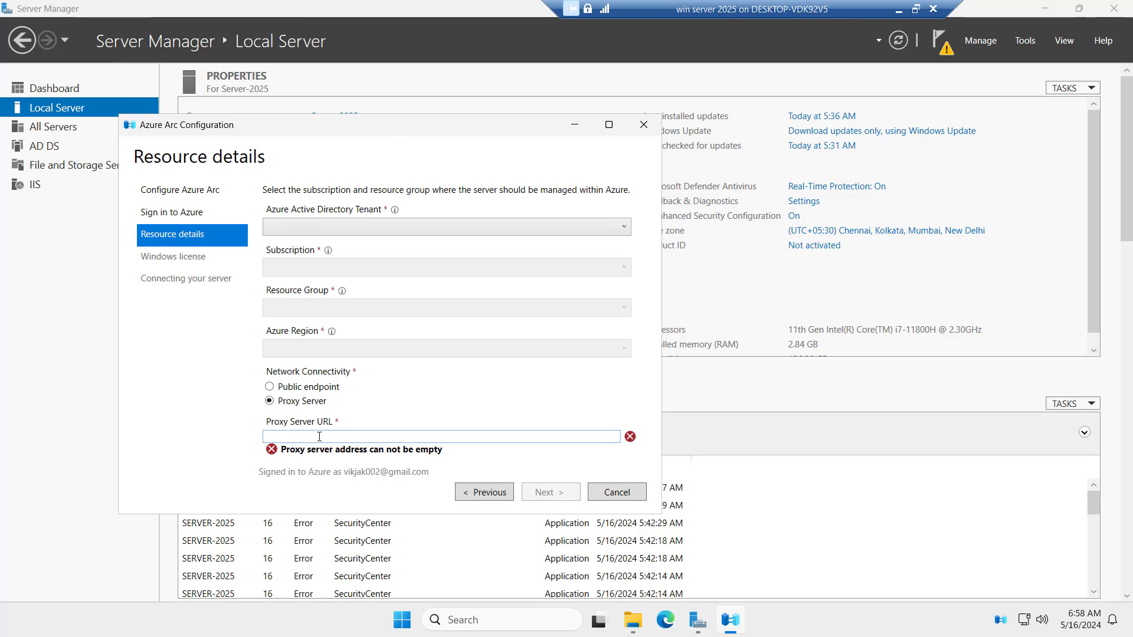
pyautogui.click(269, 387)
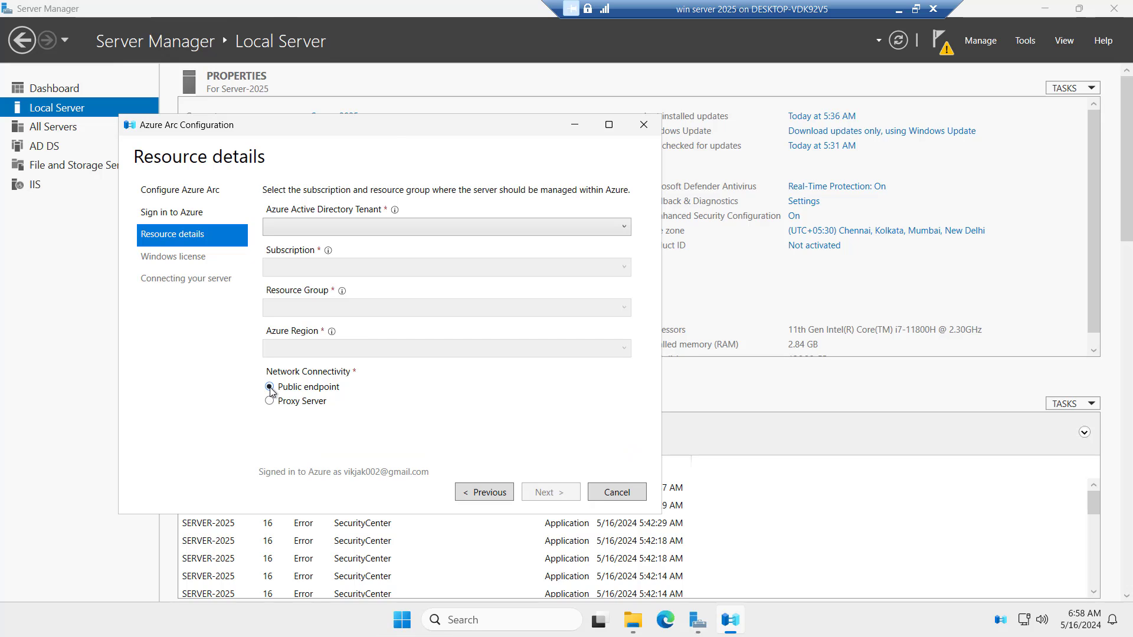
# Step: Try to set the Default Directory tenant, MSDN Platforms subscription and NewRG9 resource group for the server, and cancel the configuration
pyautogui.click(456, 225)
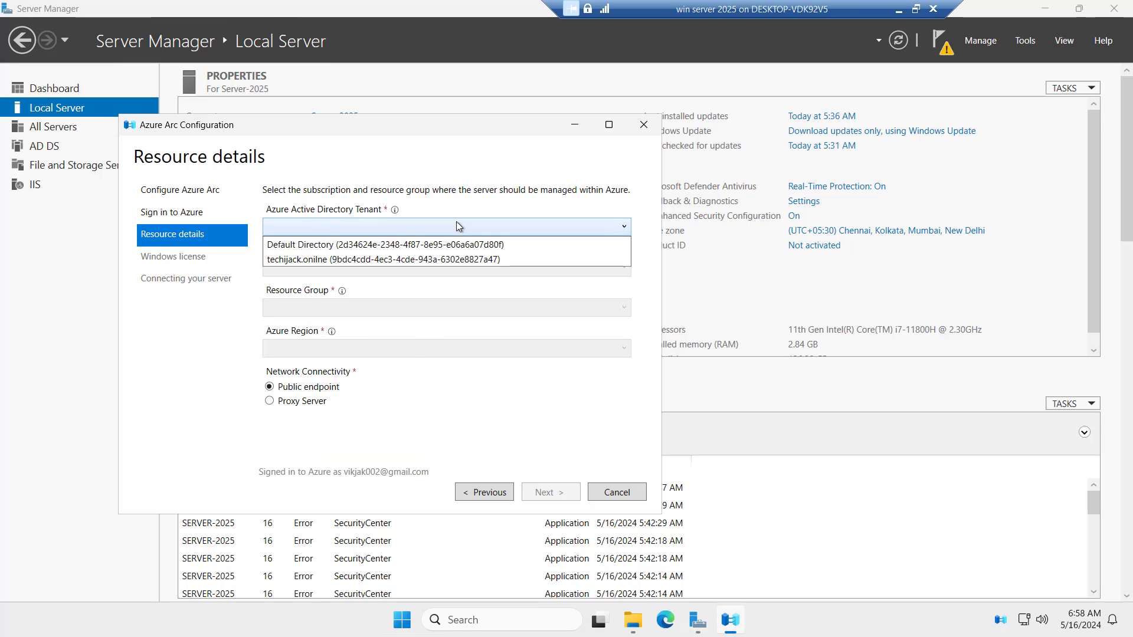
pyautogui.click(392, 247)
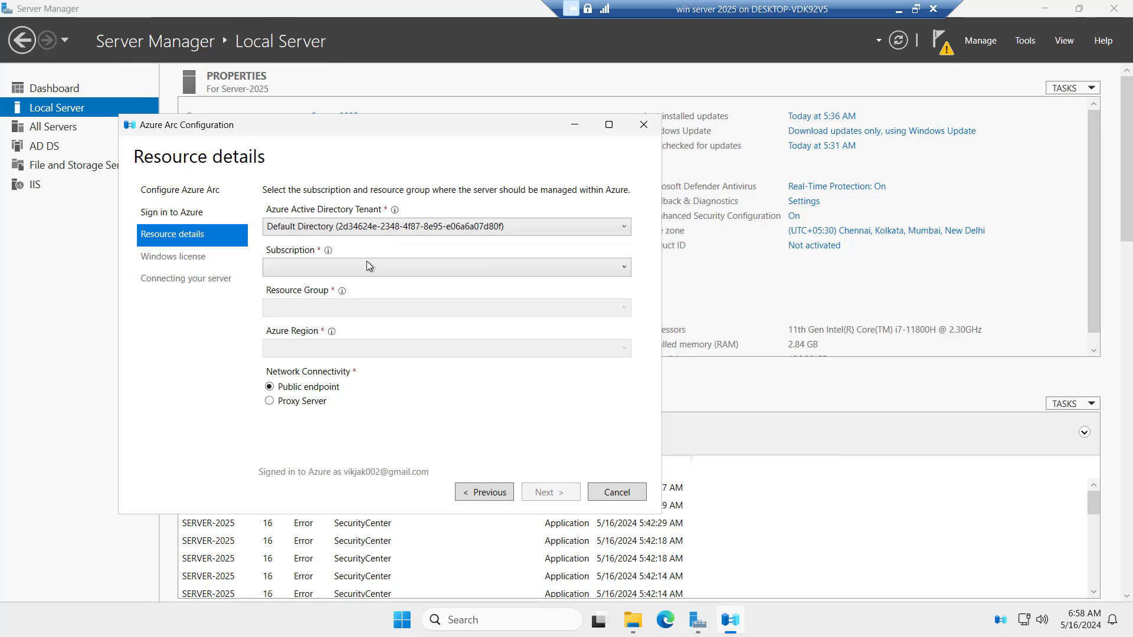
pyautogui.click(478, 270)
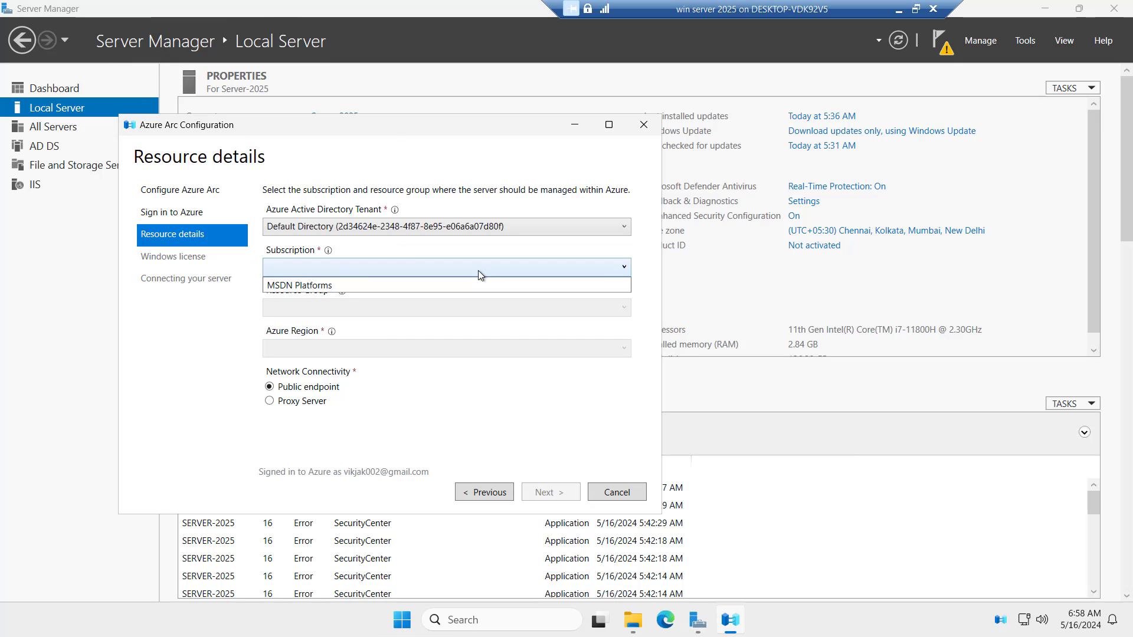
pyautogui.click(313, 286)
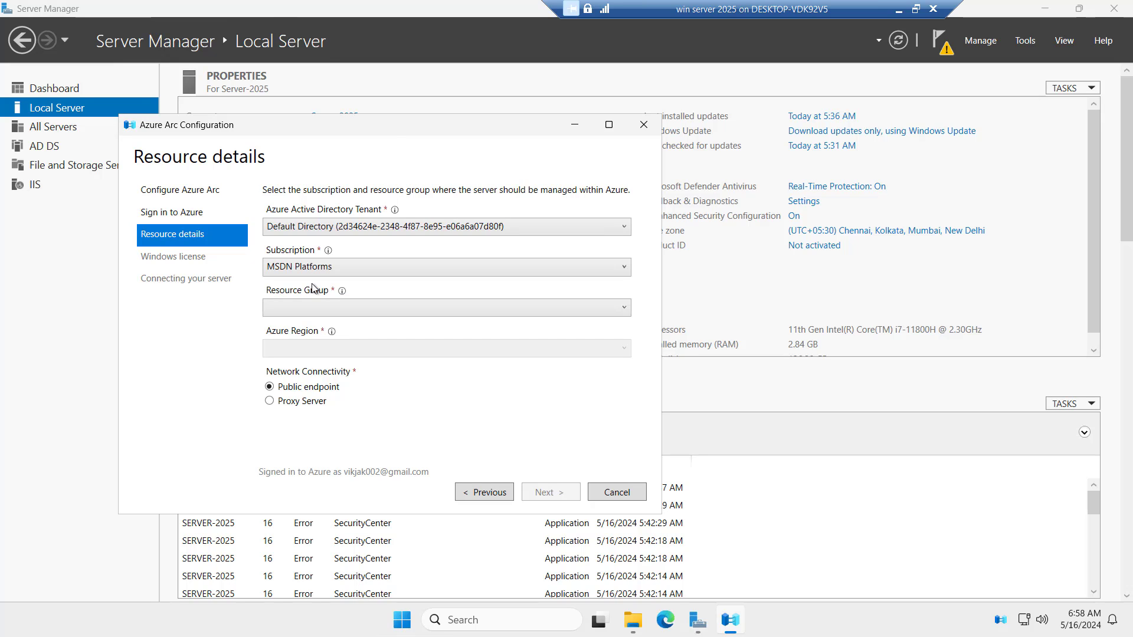
pyautogui.click(488, 308)
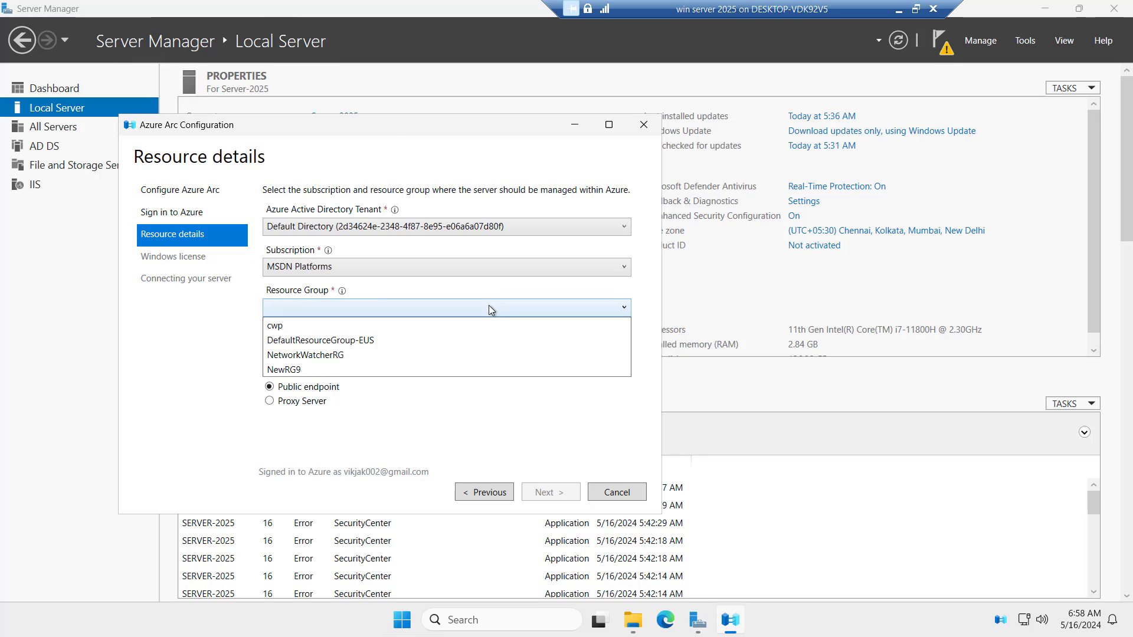
pyautogui.click(288, 370)
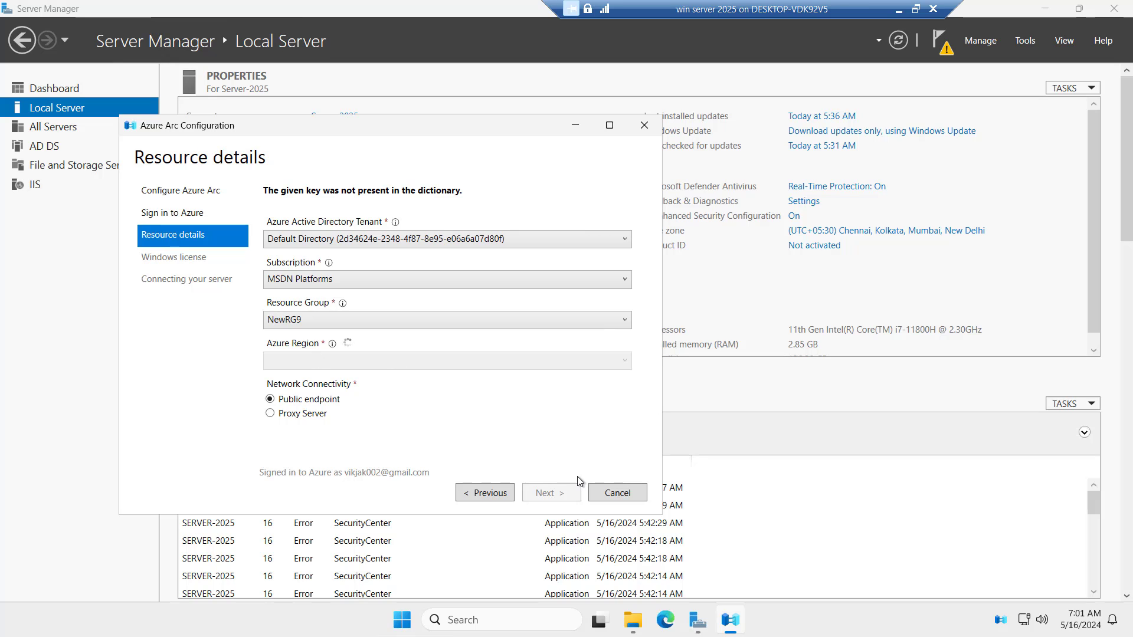
pyautogui.click(600, 494)
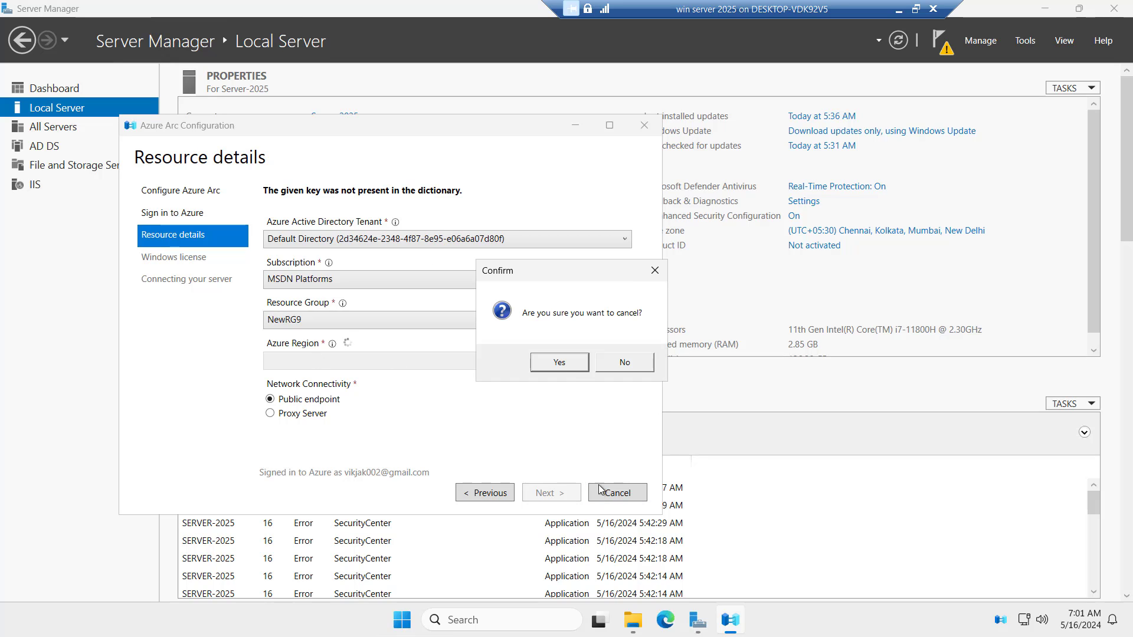
pyautogui.click(552, 361)
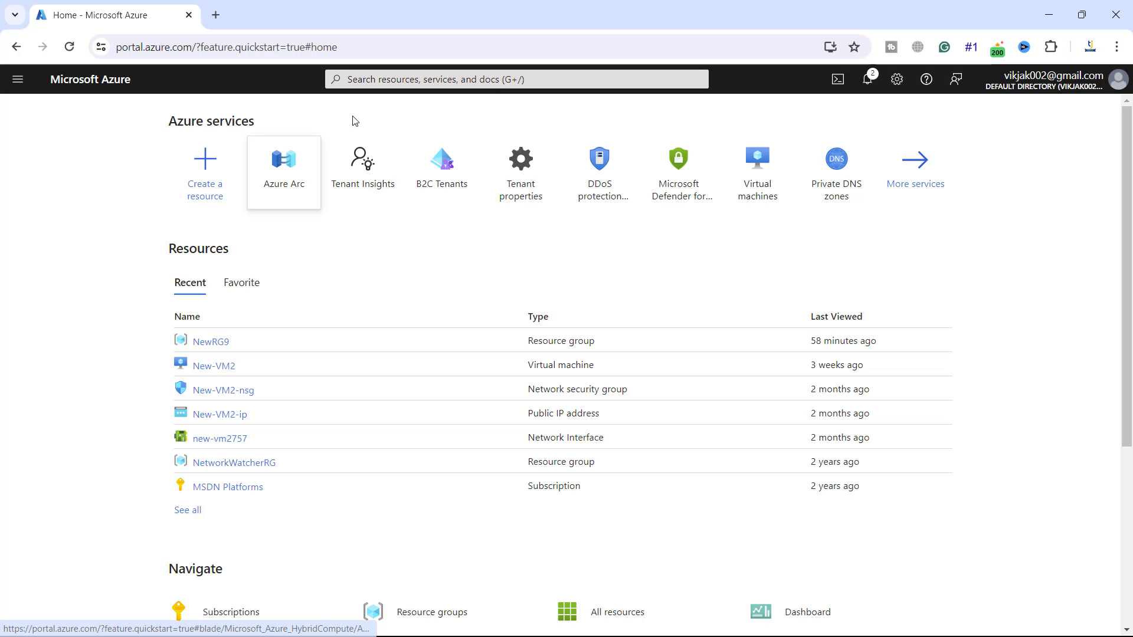
# Step: Switch to the Azure portal, search for "azure arc" and open the Azure Arc service
pyautogui.click(364, 81)
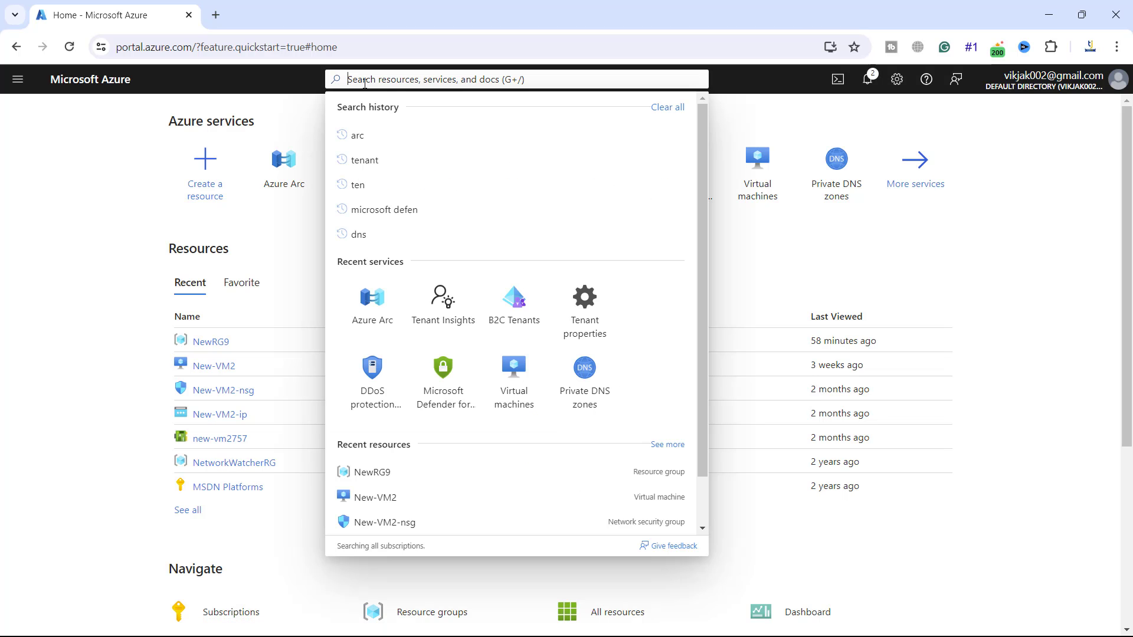
pyautogui.write('azure arc')
pyautogui.click(364, 204)
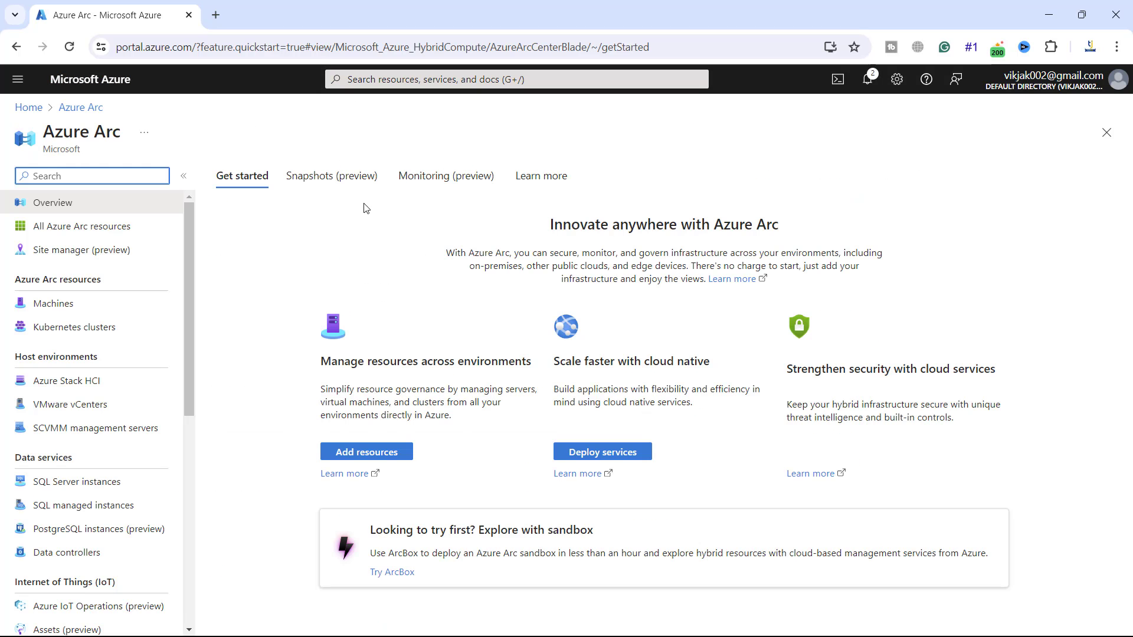
# Step: Start adding an existing machine as an Azure Arc resource and look at the single-server option
pyautogui.click(352, 456)
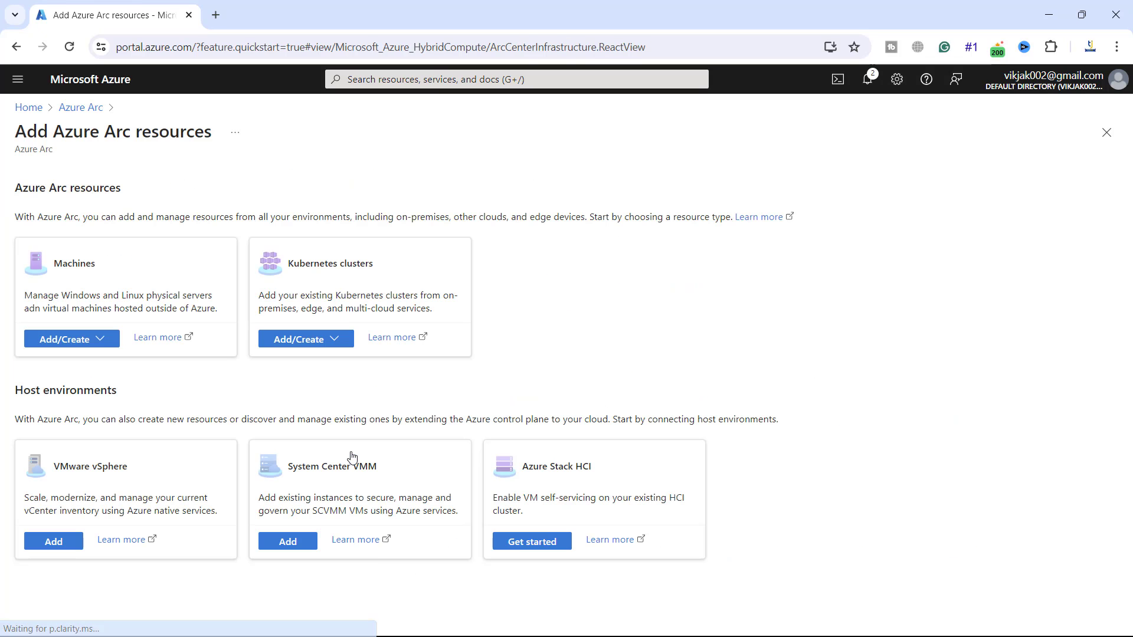
pyautogui.click(101, 346)
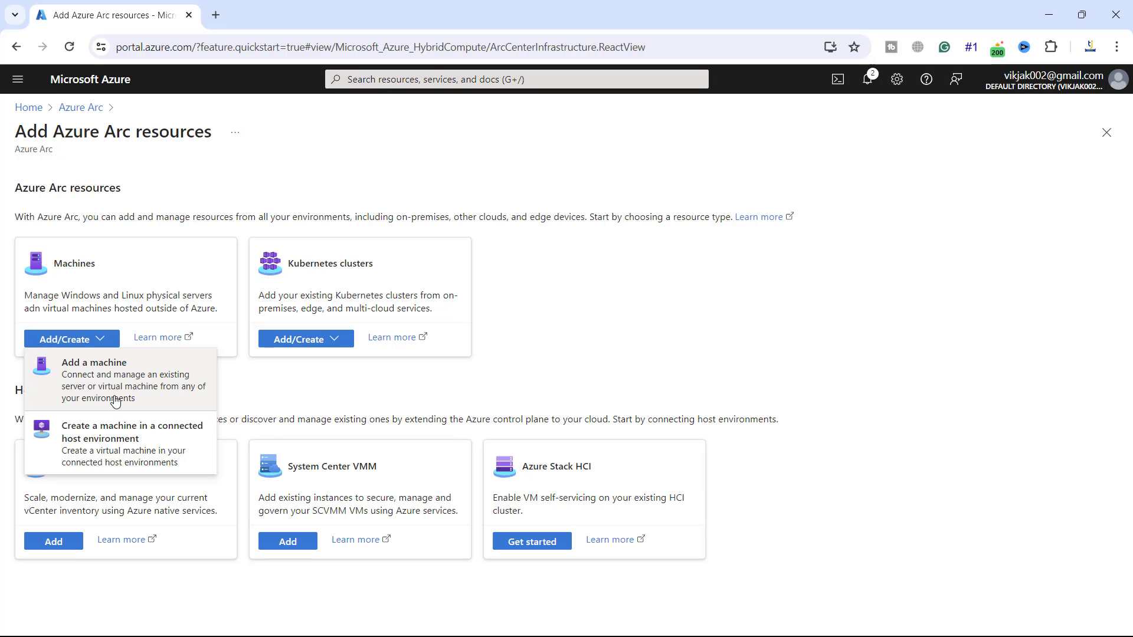
pyautogui.click(94, 386)
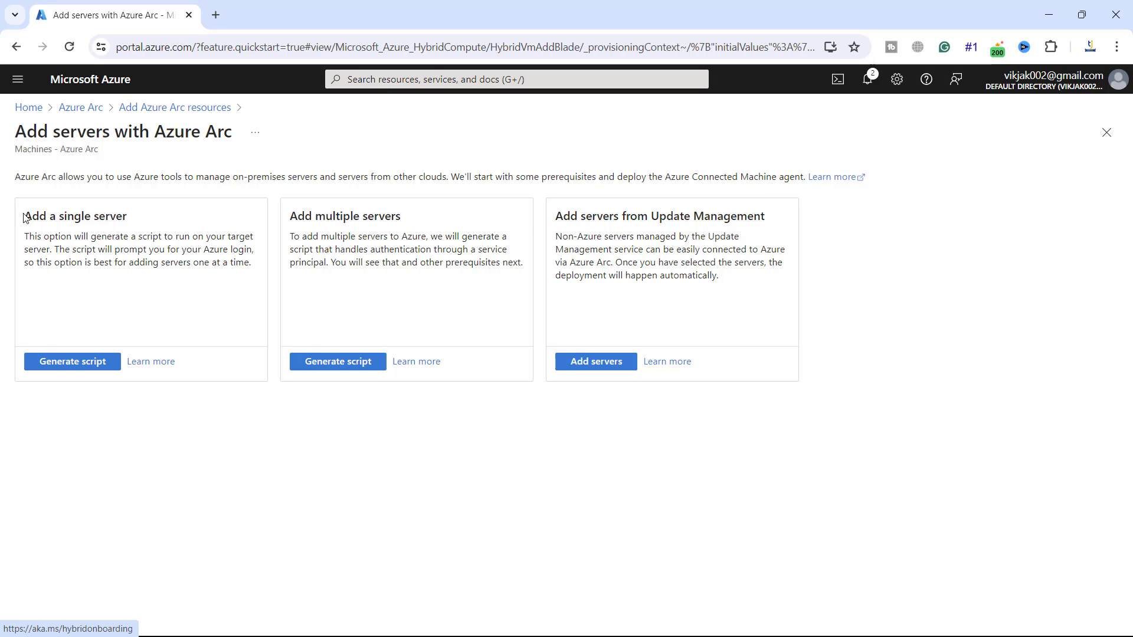
pyautogui.moveTo(25, 217); pyautogui.dragTo(140, 221)
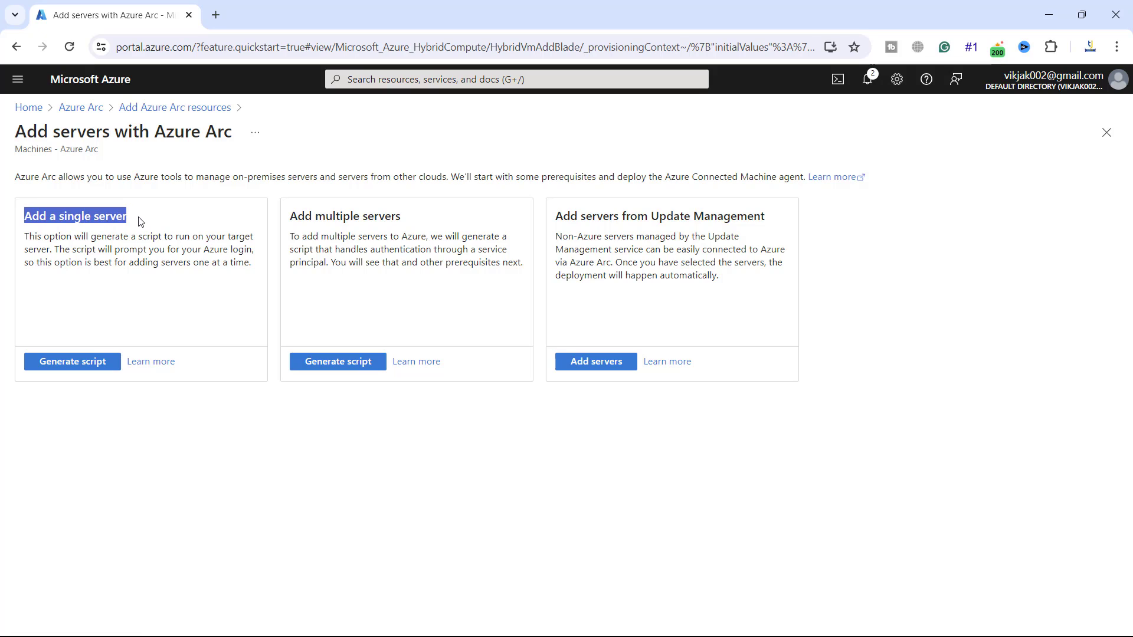
# Step: Start generating a script for a single server and select the MSDN Platforms subscription and NewRG9 resource group
pyautogui.click(92, 277)
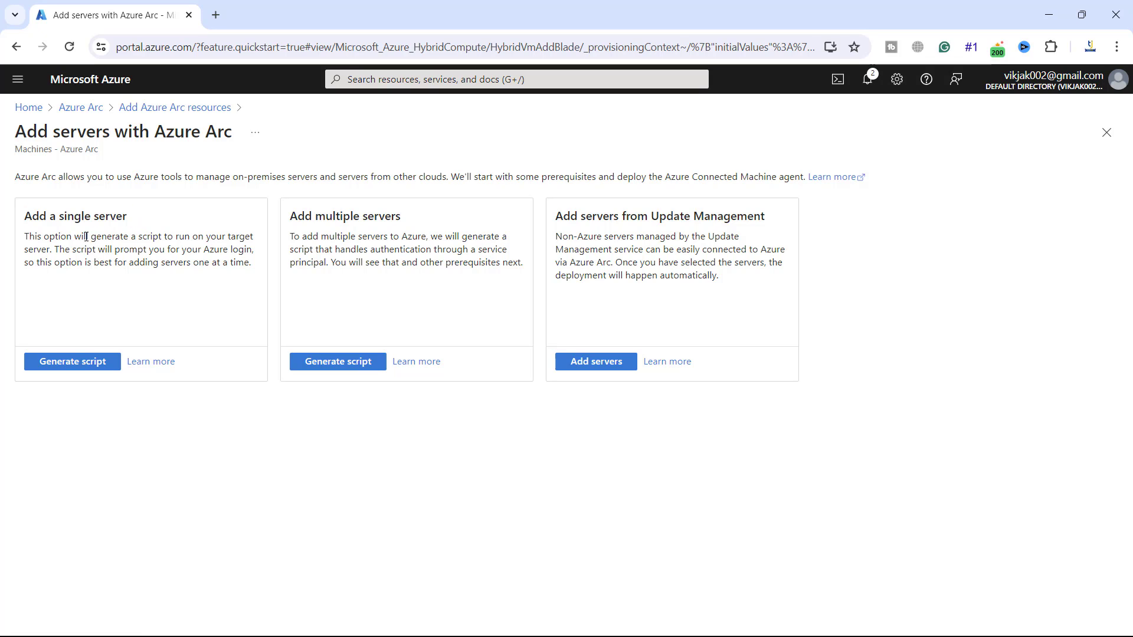
pyautogui.click(66, 361)
pyautogui.click(387, 306)
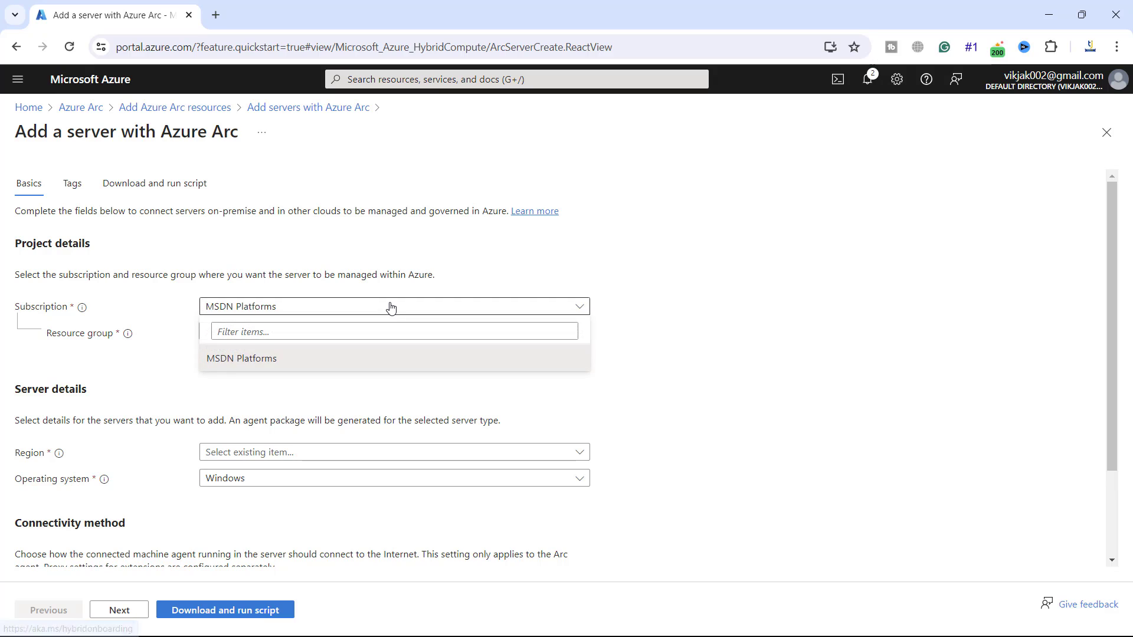
pyautogui.click(235, 361)
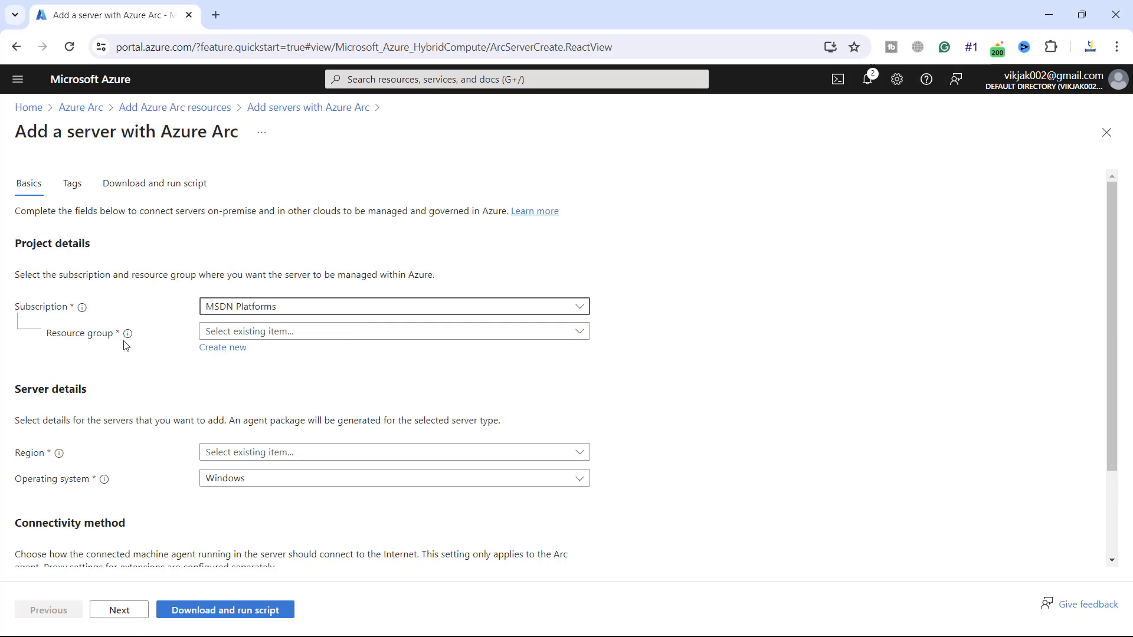
pyautogui.click(299, 335)
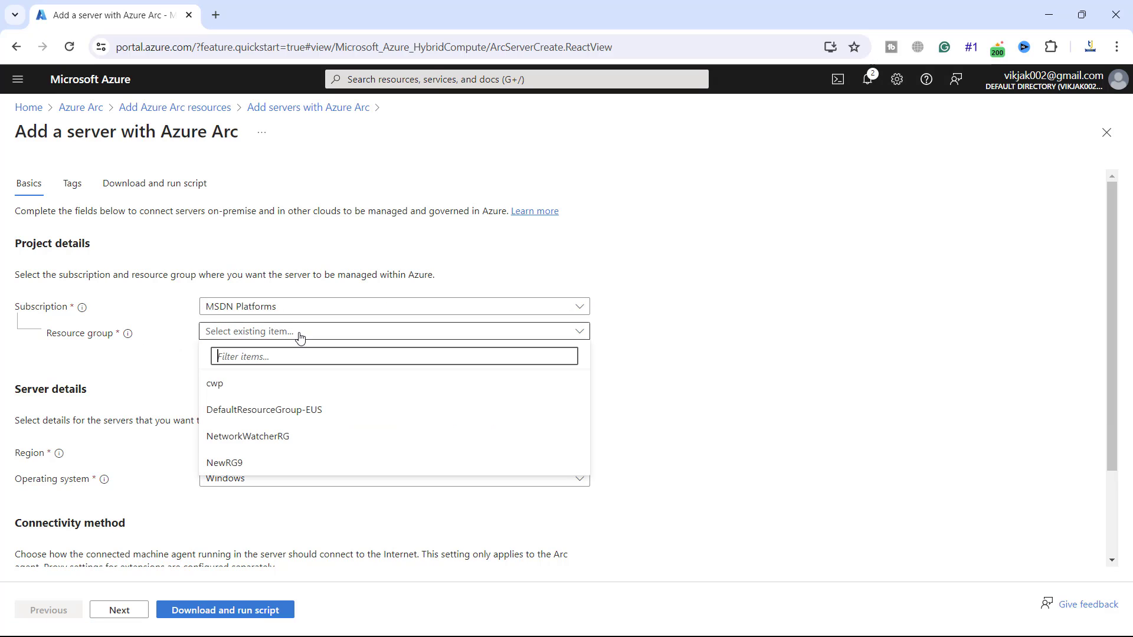
pyautogui.click(230, 465)
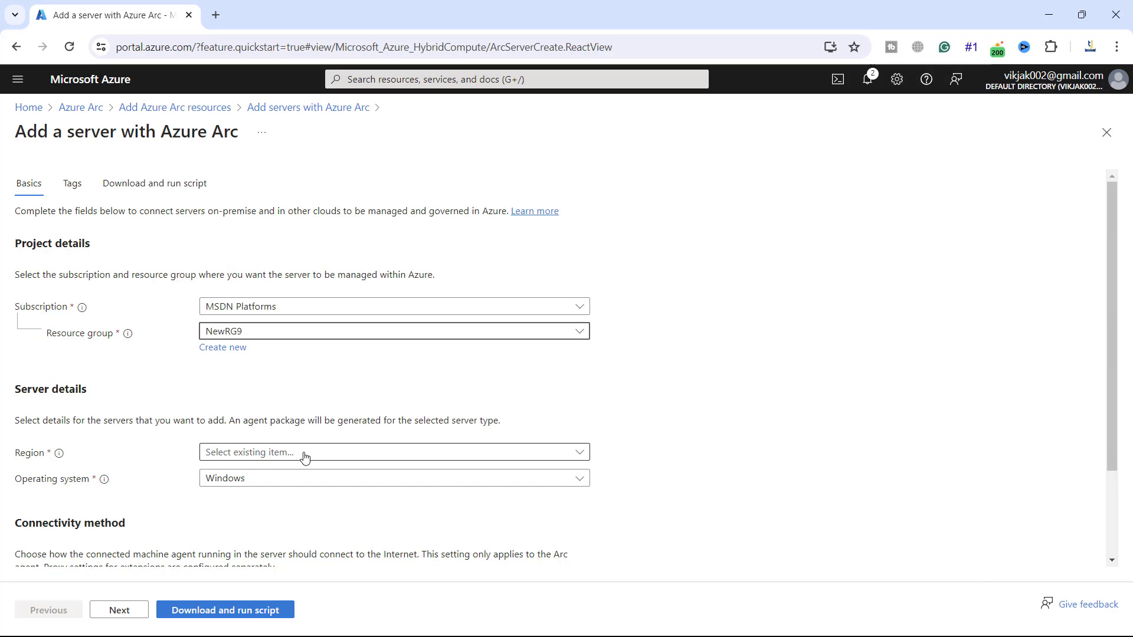
# Step: Set the server's region to (Asia Pacific) East Asia and its operating system to Windows
pyautogui.click(304, 454)
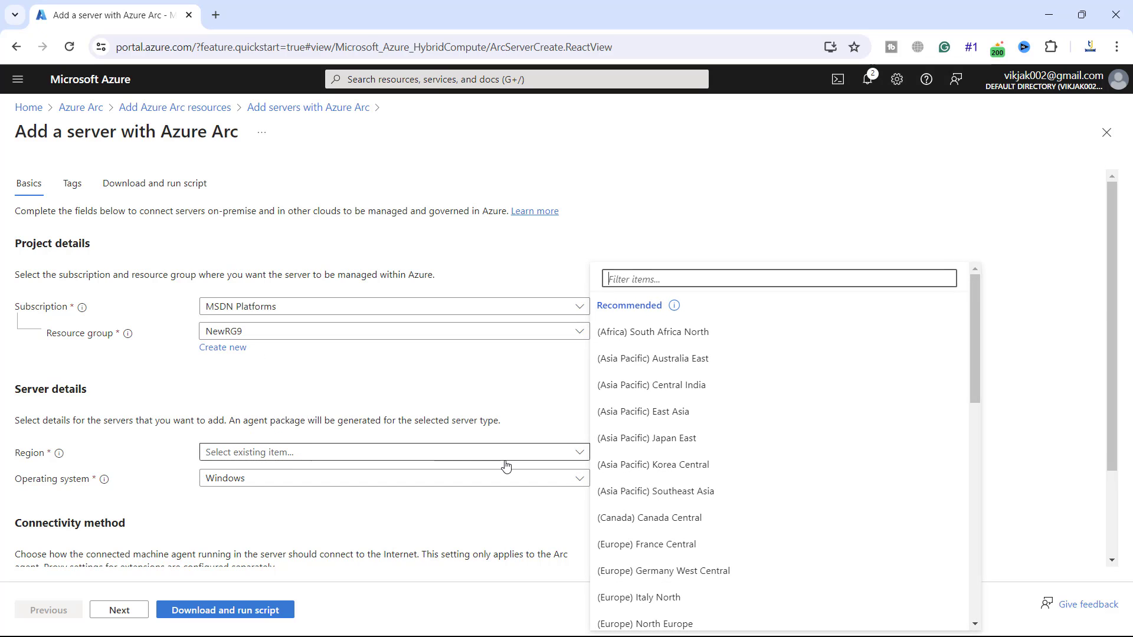
pyautogui.click(630, 411)
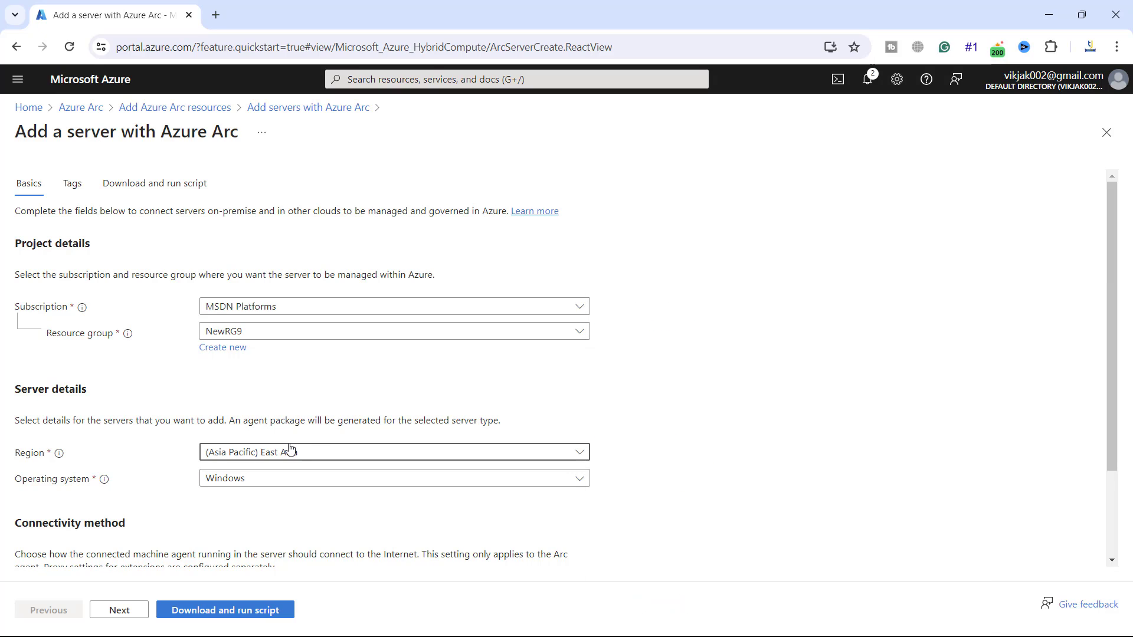
pyautogui.click(298, 482)
pyautogui.click(298, 482)
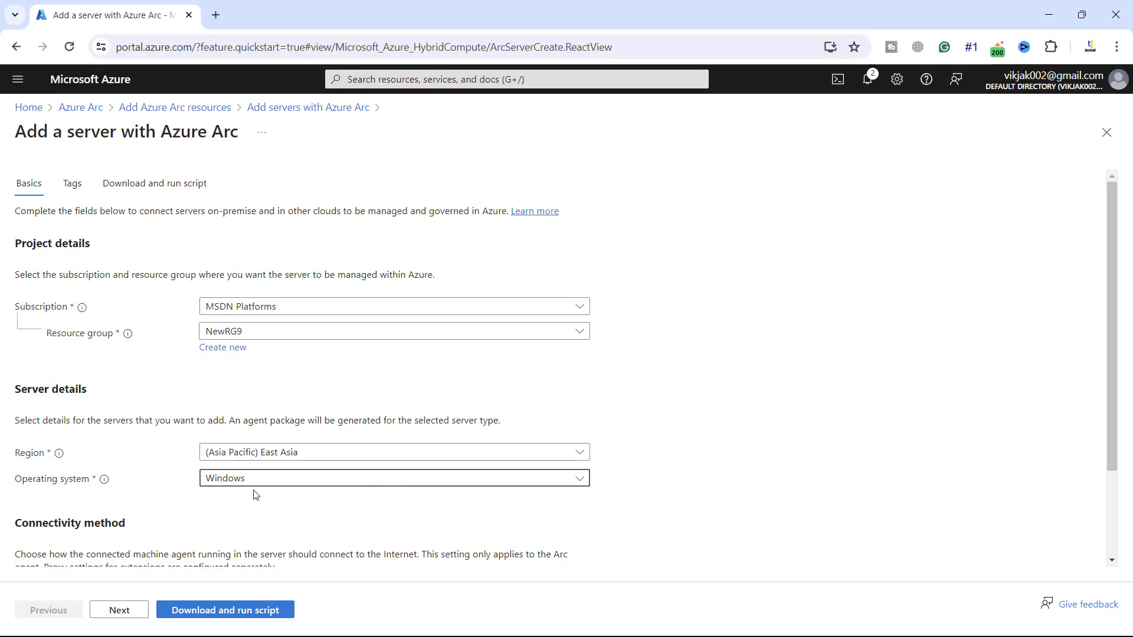
# Step: Switch the connectivity method to Proxy server and Private endpoint to view their fields, and set it back to Public endpoint
pyautogui.scroll(-2, 1089, 361)
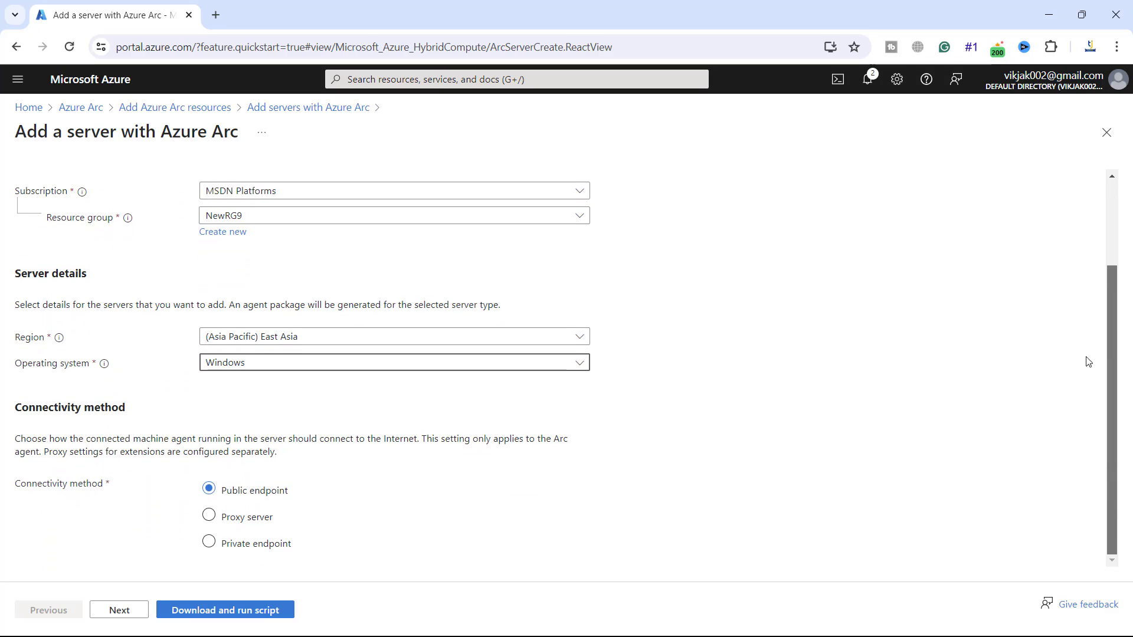
pyautogui.click(209, 516)
pyautogui.scroll(-1, 1104, 337)
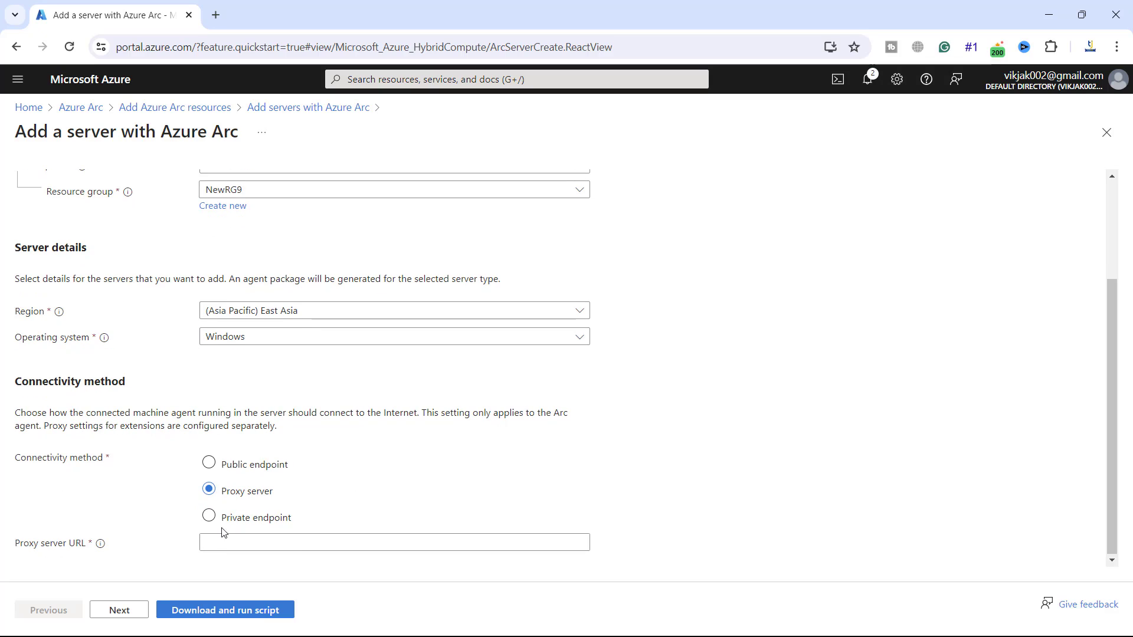
pyautogui.click(210, 517)
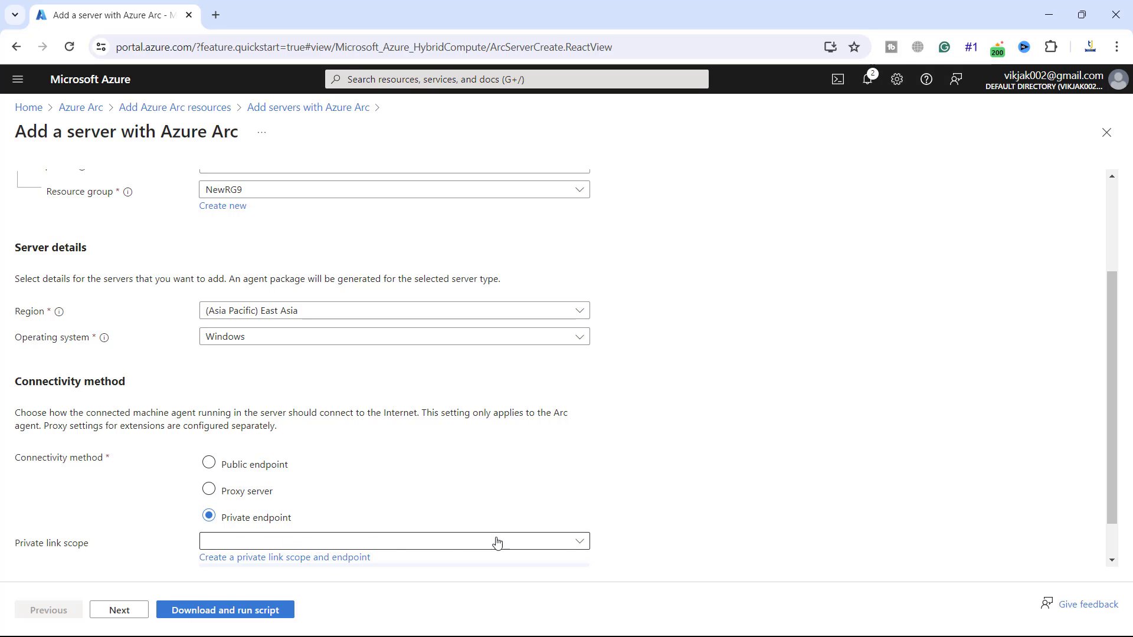
pyautogui.click(578, 546)
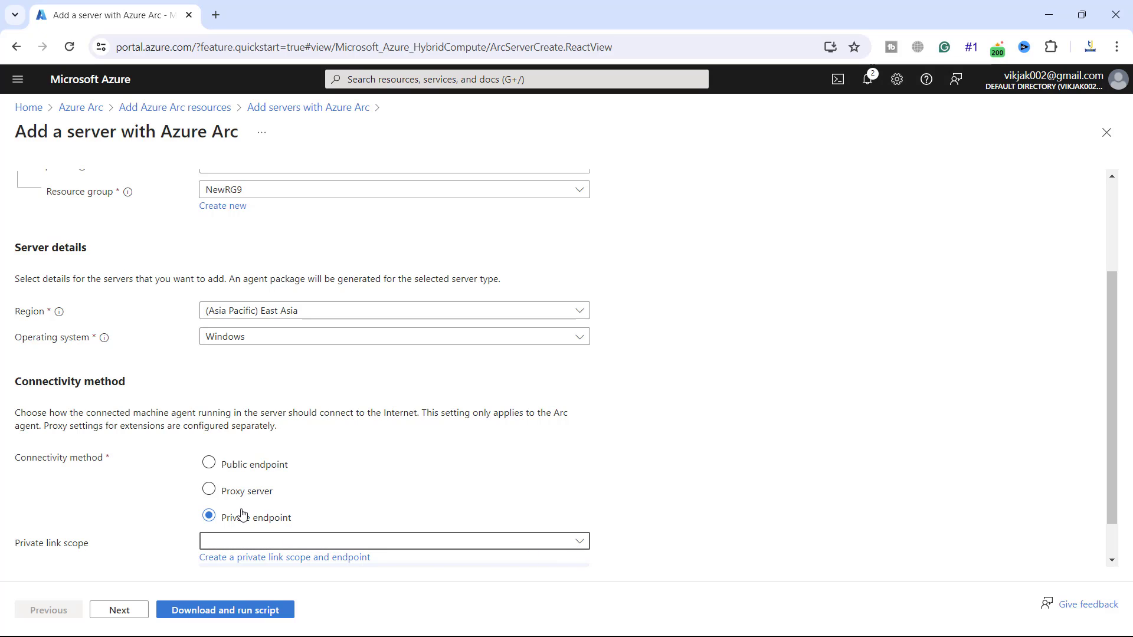
pyautogui.click(209, 463)
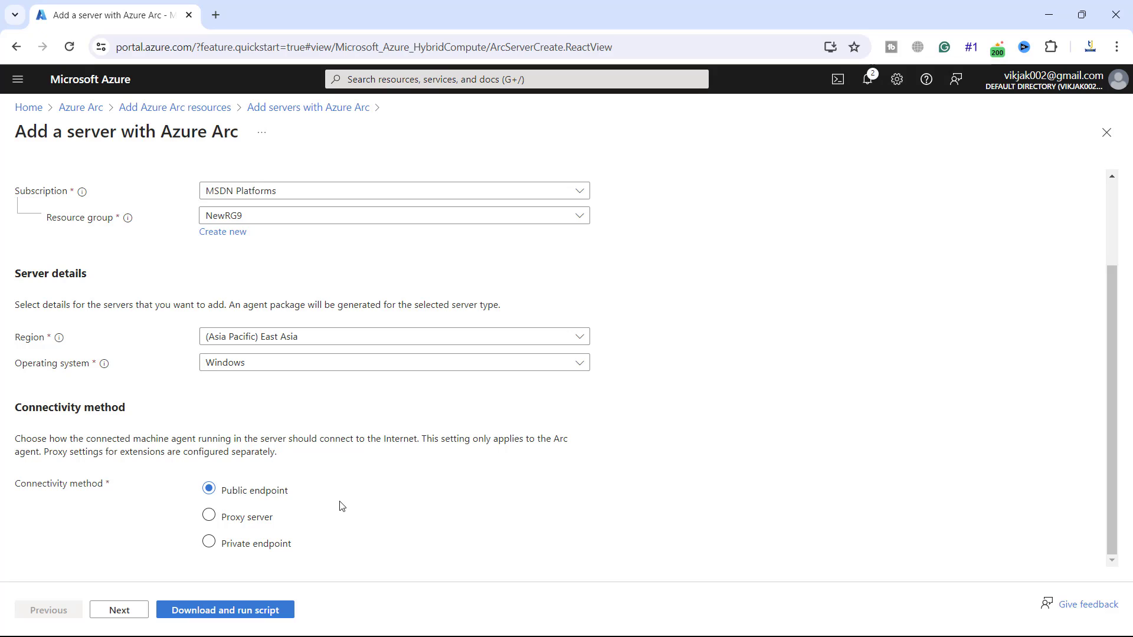
# Step: Continue to the physical location tags and enter India for Datacenter, Delhi for City and StateOrDistrict, and a country for CountryOrRegion
pyautogui.click(118, 610)
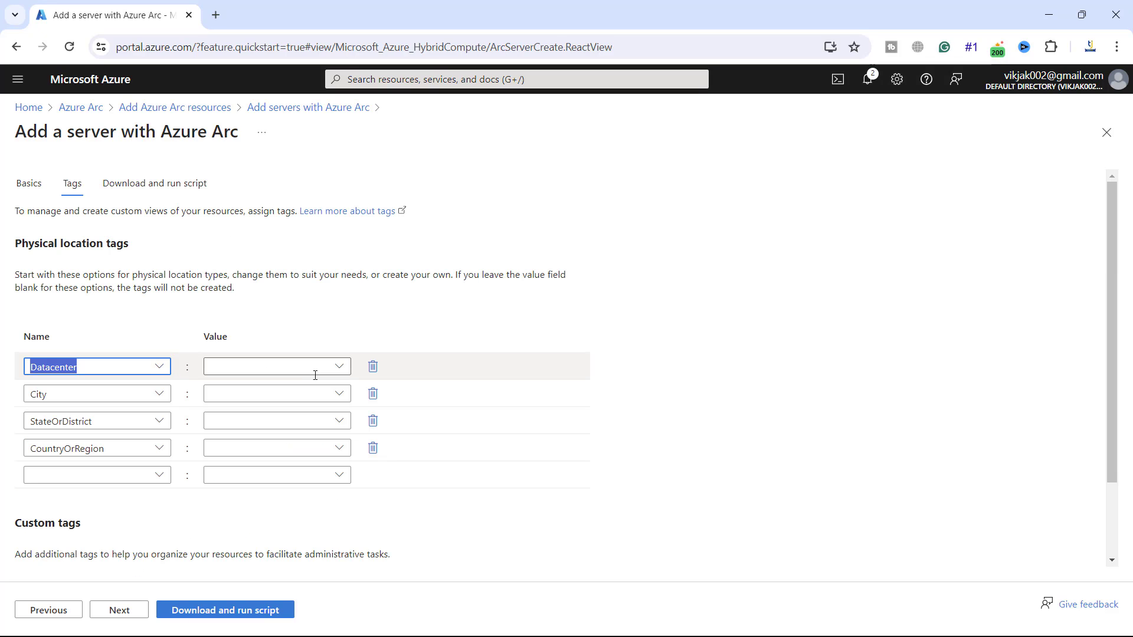
pyautogui.click(343, 369)
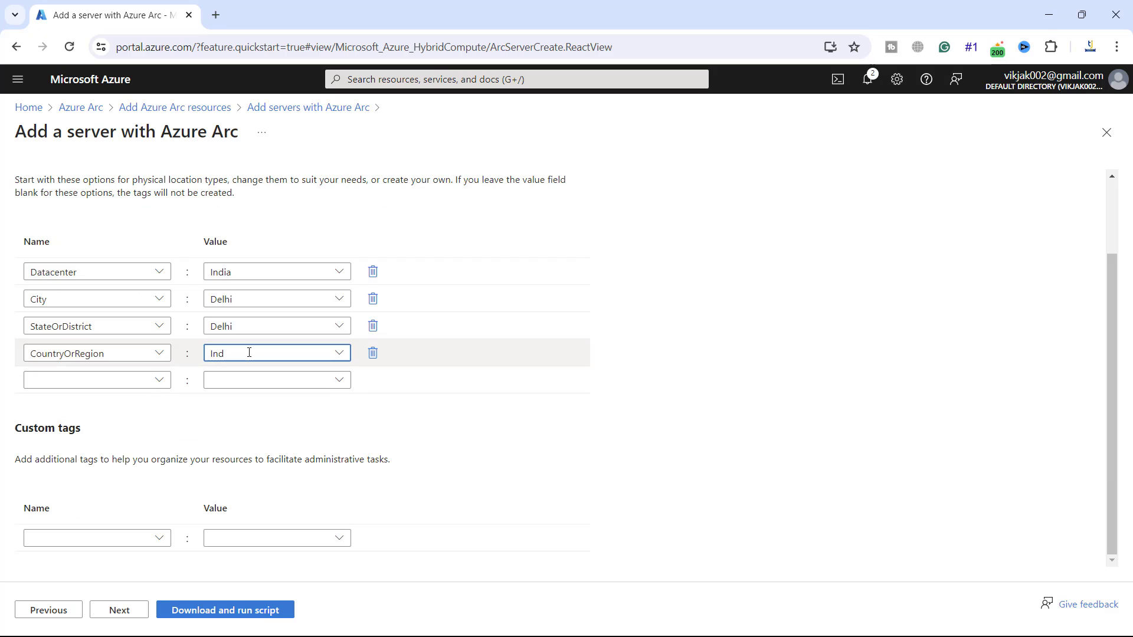
pyautogui.press('BackSpace')
pyautogui.press('BackSpace')
pyautogui.write('N')
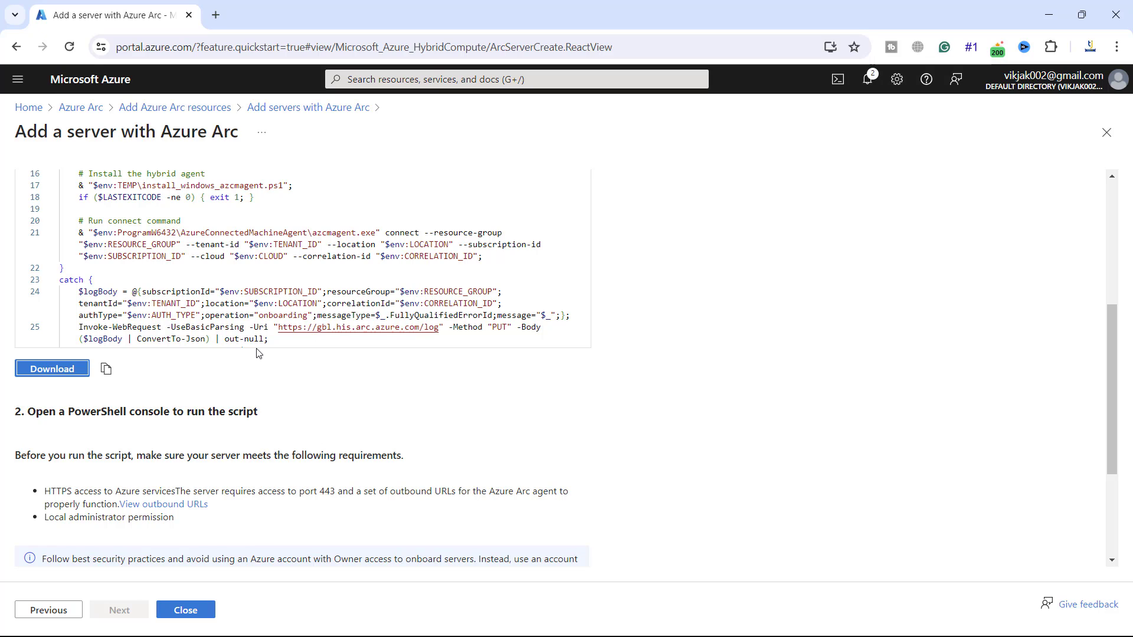
# Step: Copy the generated onboarding script and run it in Windows PowerShell on the Windows Server 2025 machine, enlarging the console window
pyautogui.click(106, 369)
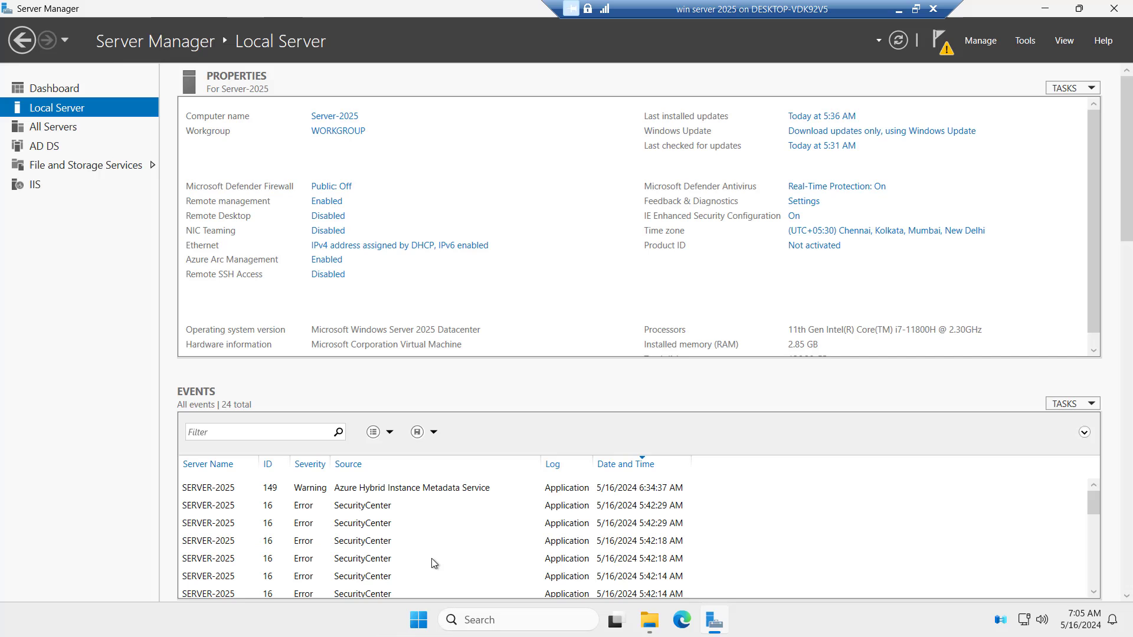
pyautogui.click(419, 619)
pyautogui.write('powe')
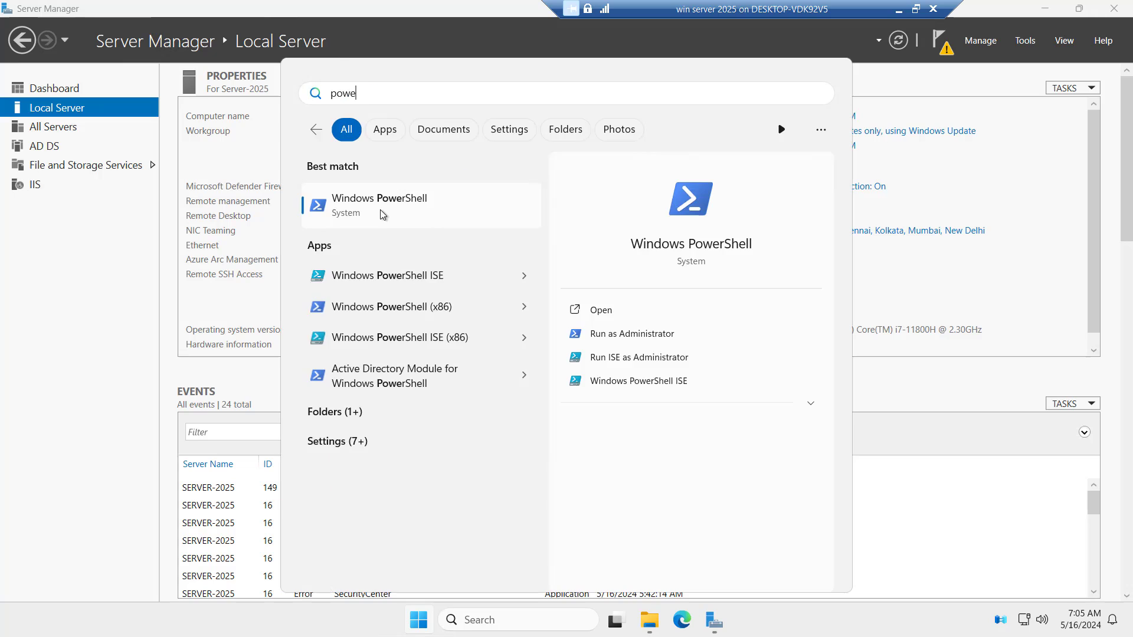
pyautogui.click(380, 210)
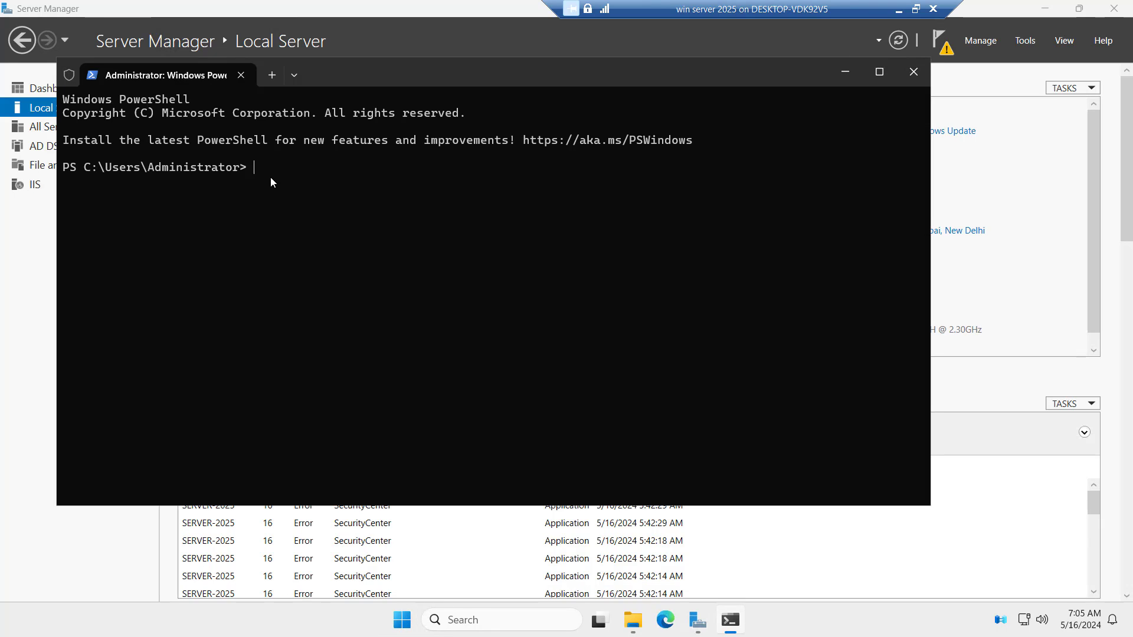
pyautogui.rightClick(272, 178)
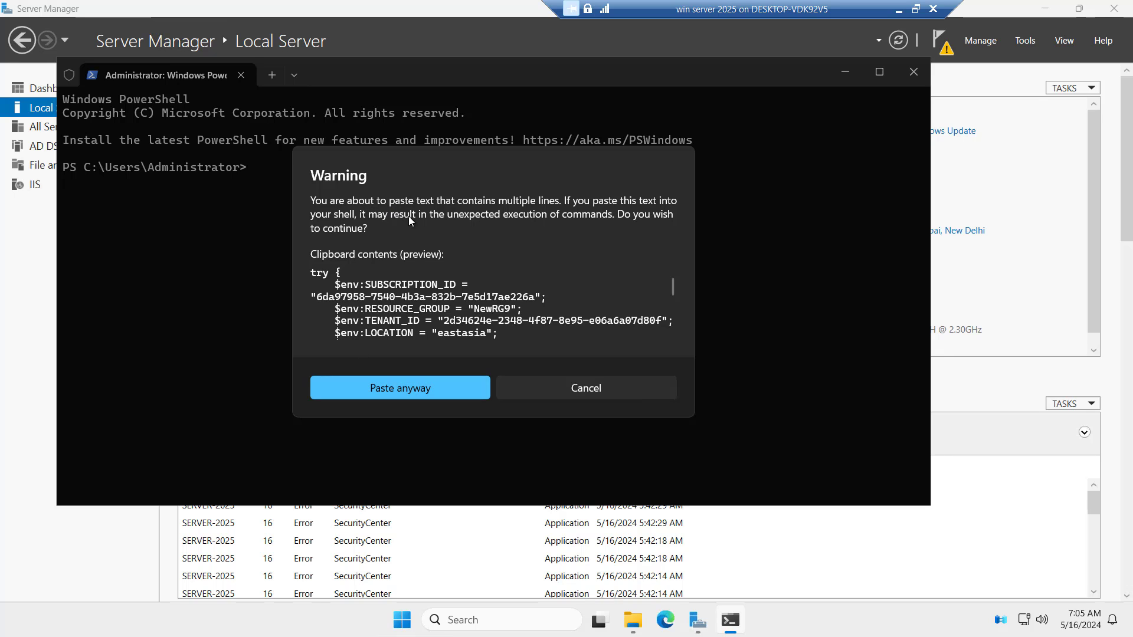
pyautogui.click(386, 388)
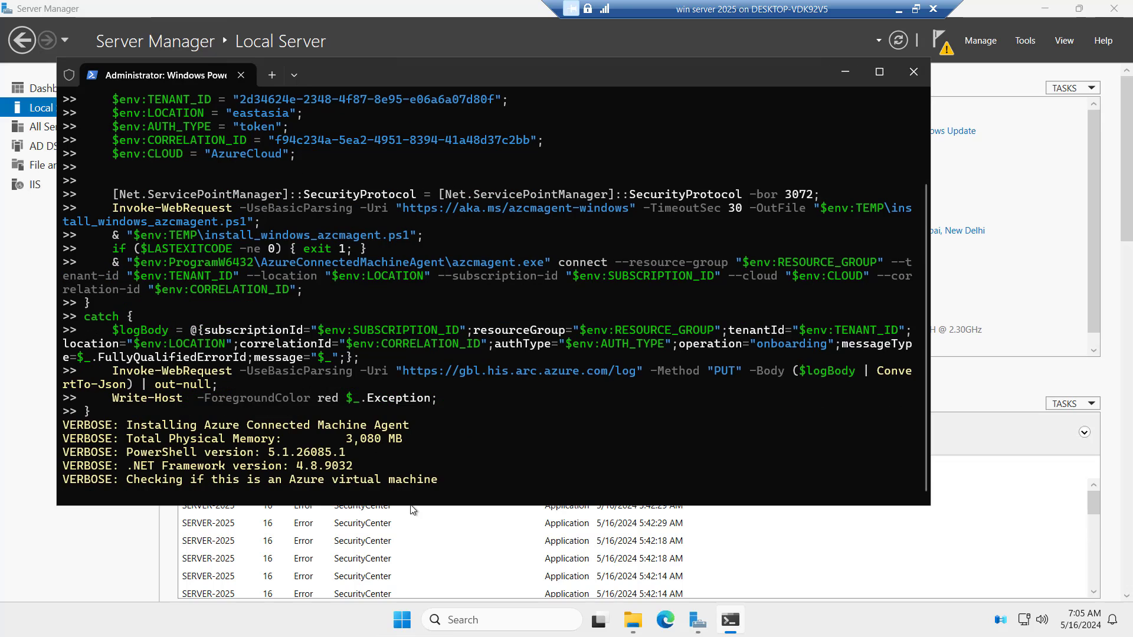
pyautogui.moveTo(410, 508); pyautogui.dragTo(411, 591)
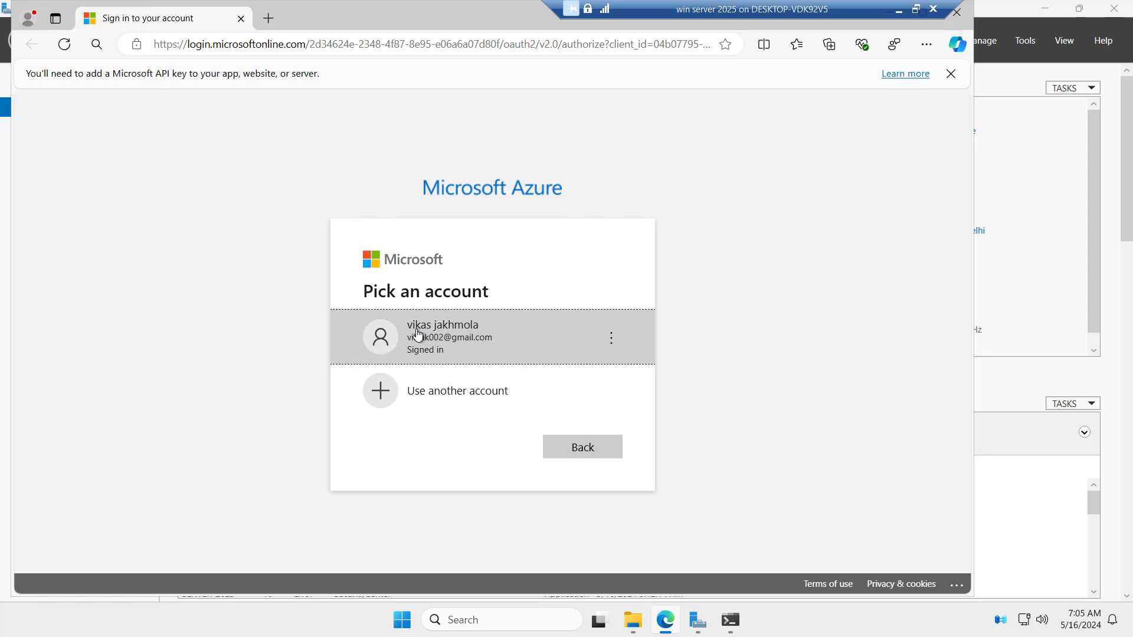
# Step: Authenticate with the already signed-in Microsoft account and close the browser window
pyautogui.click(417, 331)
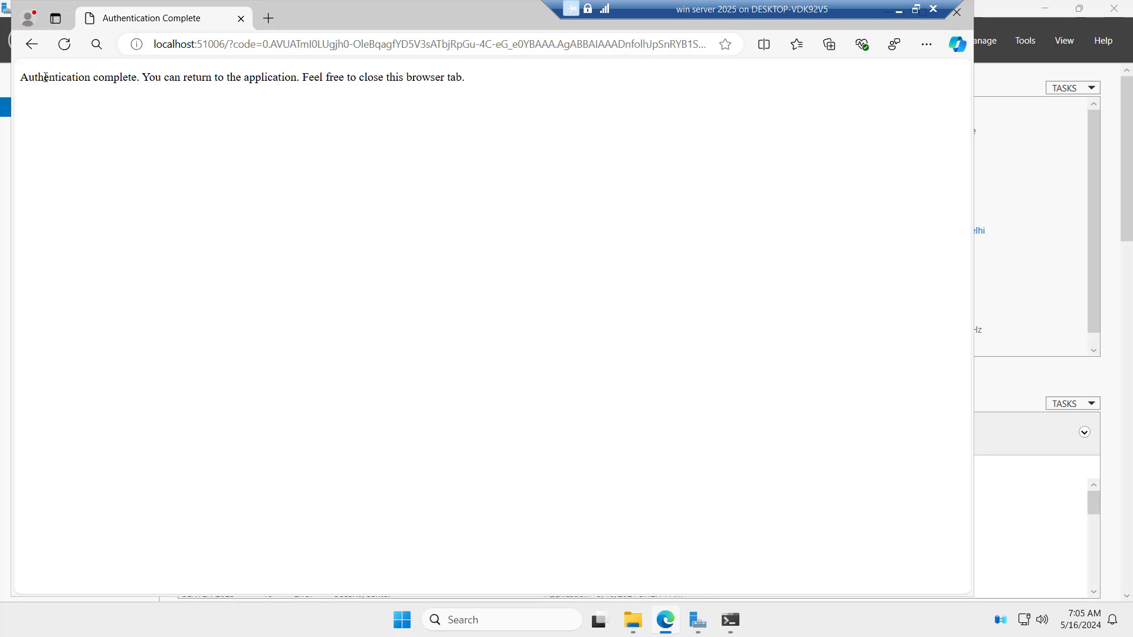
pyautogui.moveTo(24, 76); pyautogui.dragTo(459, 81)
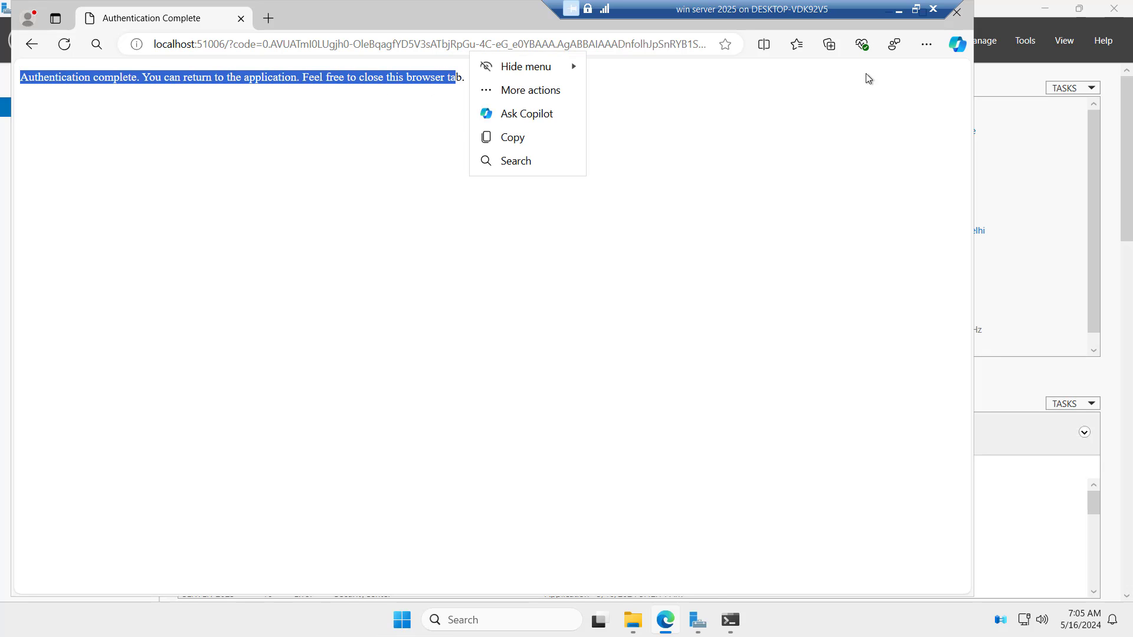
pyautogui.click(956, 11)
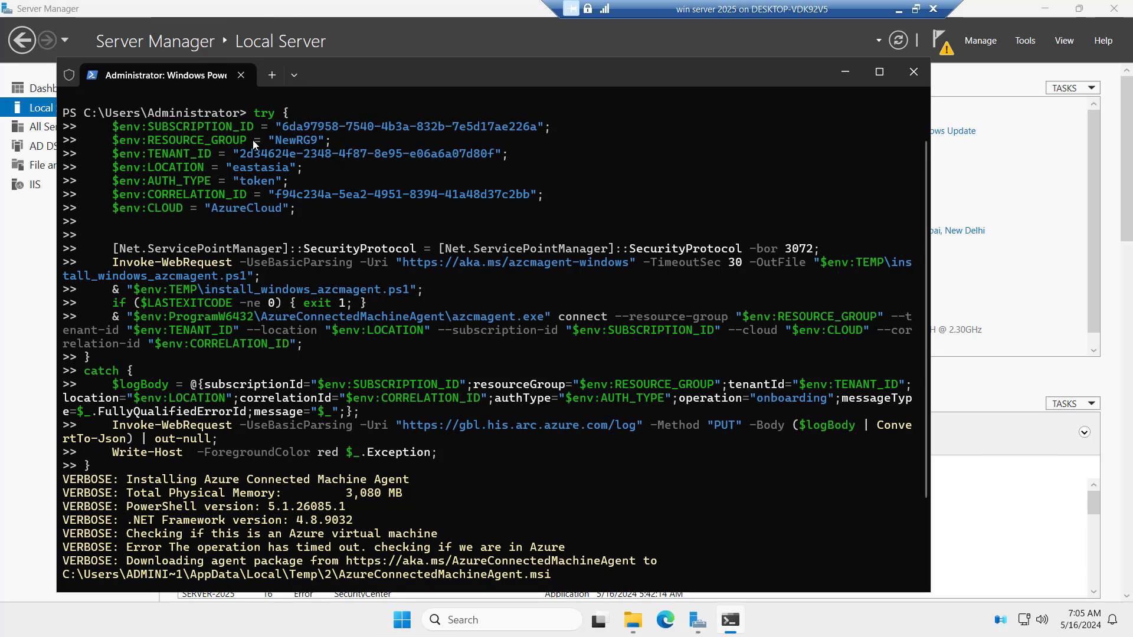
# Step: Examine the script's subscription, resource group and location values and follow the agent installation and Azure connection output
pyautogui.moveTo(270, 139); pyautogui.dragTo(366, 126)
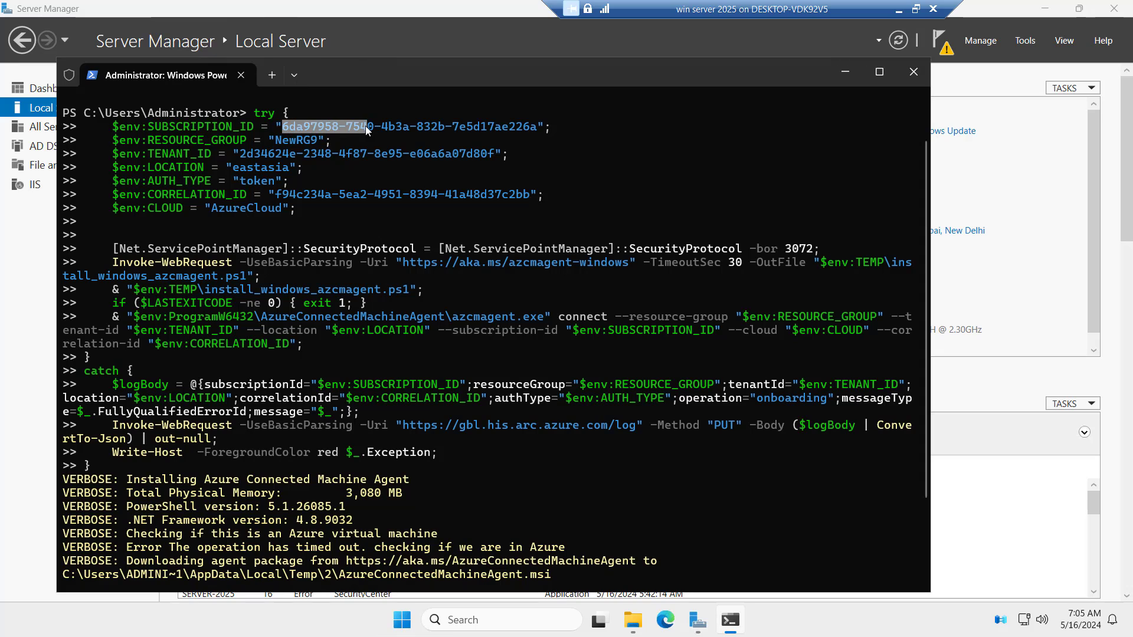
pyautogui.moveTo(243, 153); pyautogui.dragTo(274, 171)
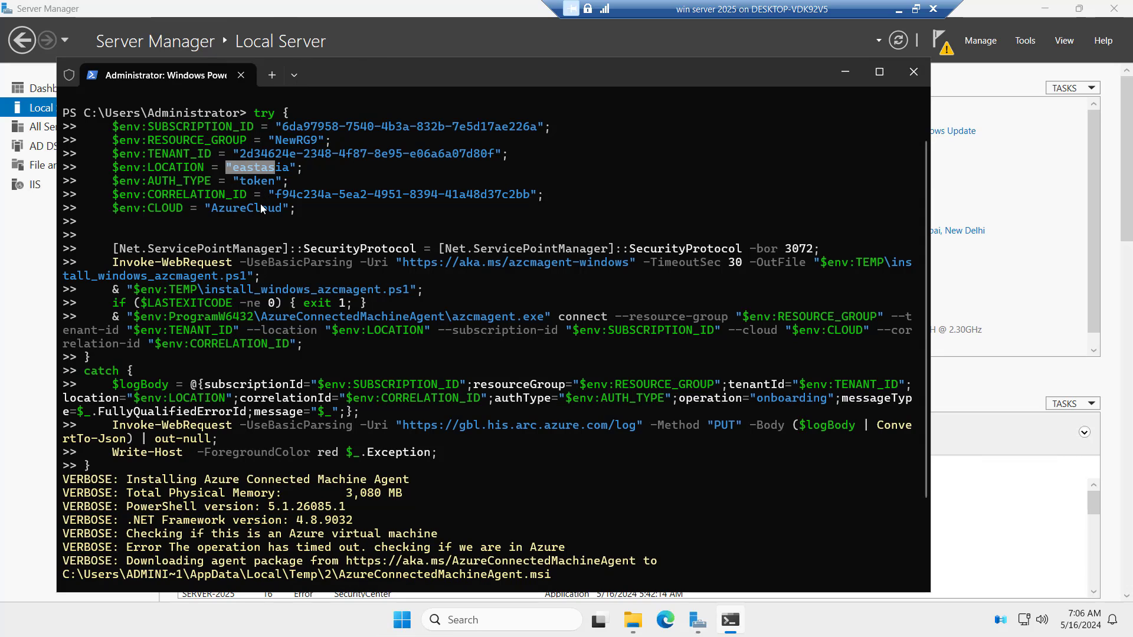
pyautogui.moveTo(121, 479); pyautogui.dragTo(412, 492)
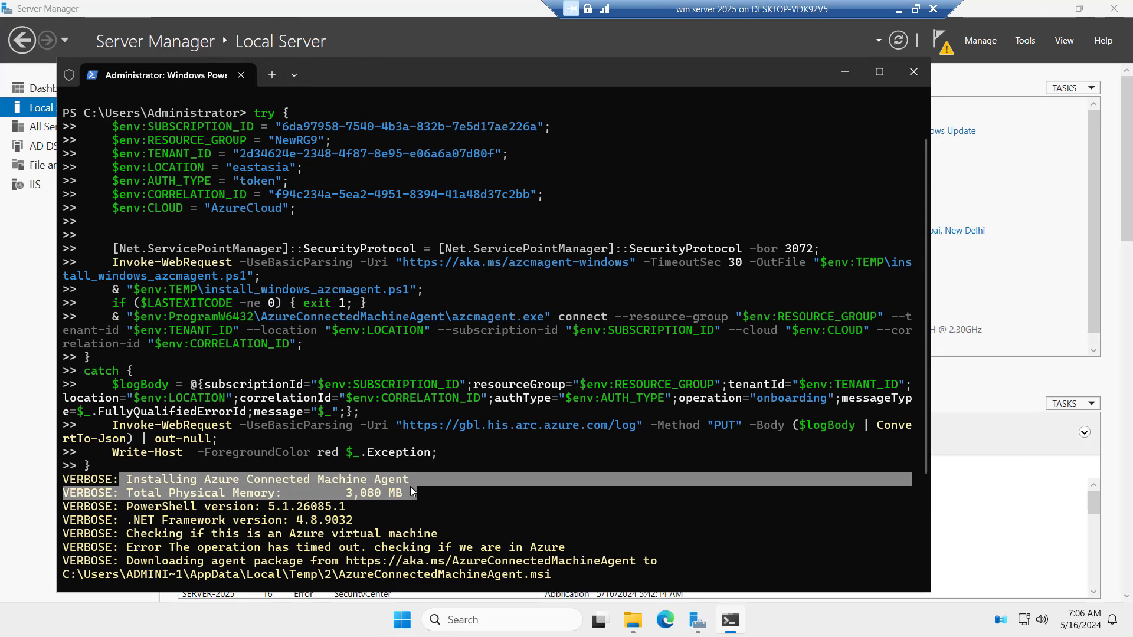
pyautogui.click(354, 494)
pyautogui.moveTo(122, 533); pyautogui.dragTo(413, 538)
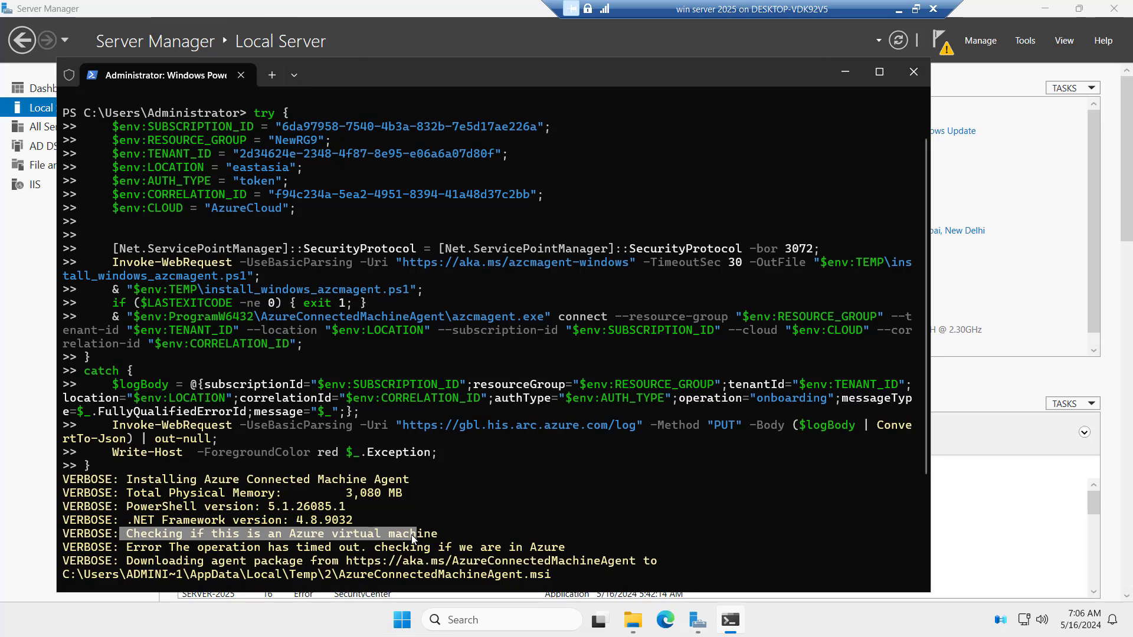
pyautogui.moveTo(129, 561); pyautogui.dragTo(460, 575)
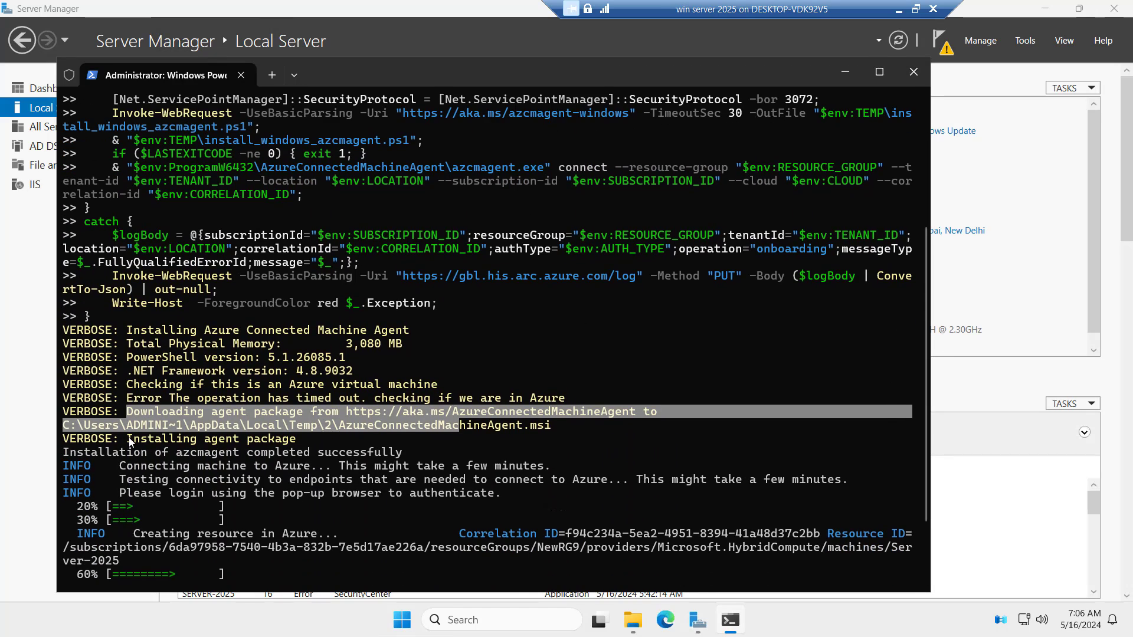
pyautogui.moveTo(128, 439); pyautogui.dragTo(296, 439)
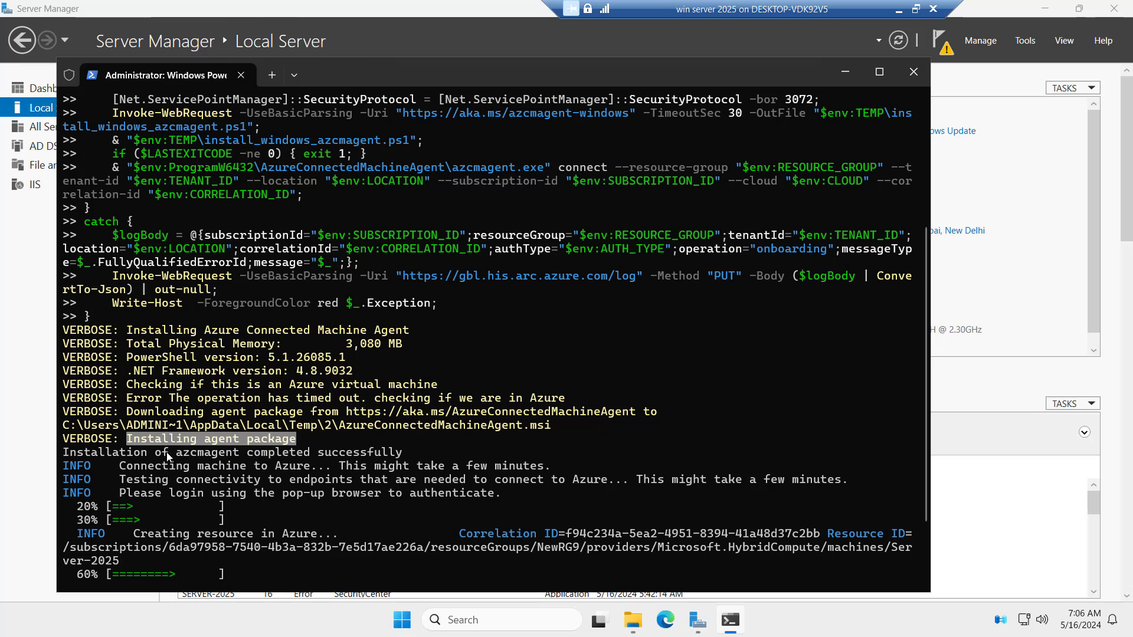
pyautogui.moveTo(120, 465); pyautogui.dragTo(550, 452)
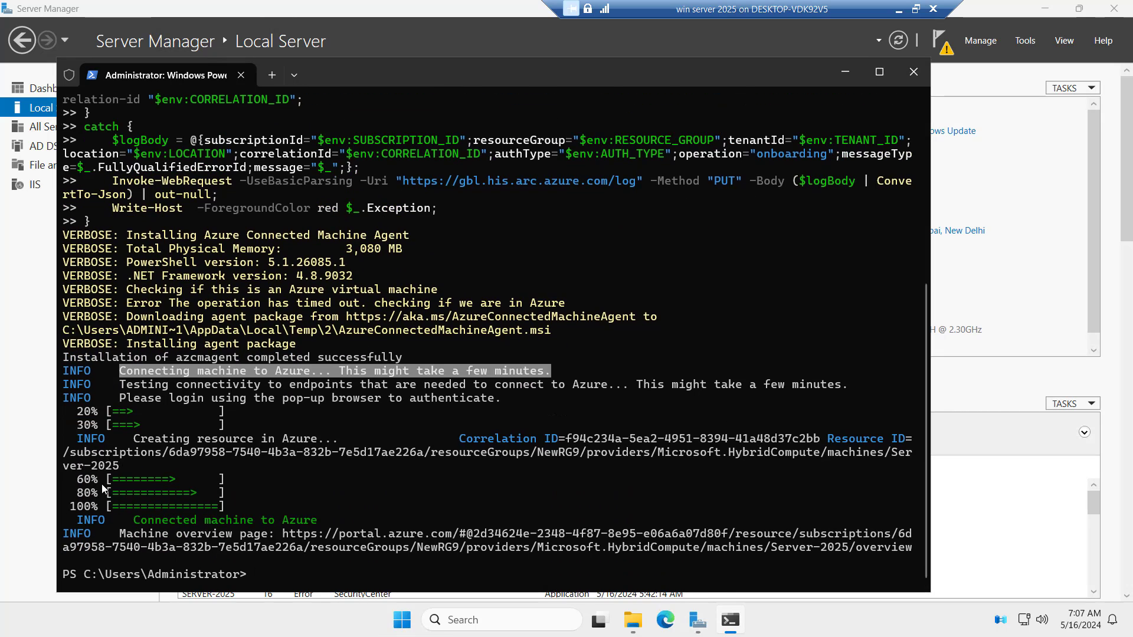
pyautogui.moveTo(135, 520); pyautogui.dragTo(281, 525)
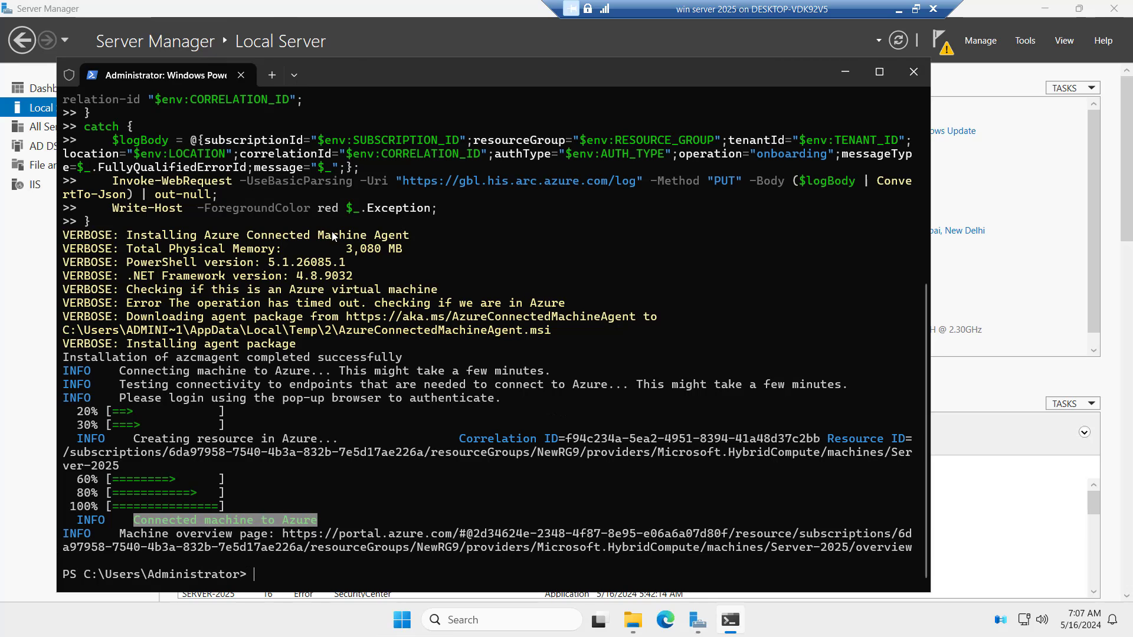
# Step: Close the PowerShell window and switch from the server session back to the Azure portal
pyautogui.click(923, 82)
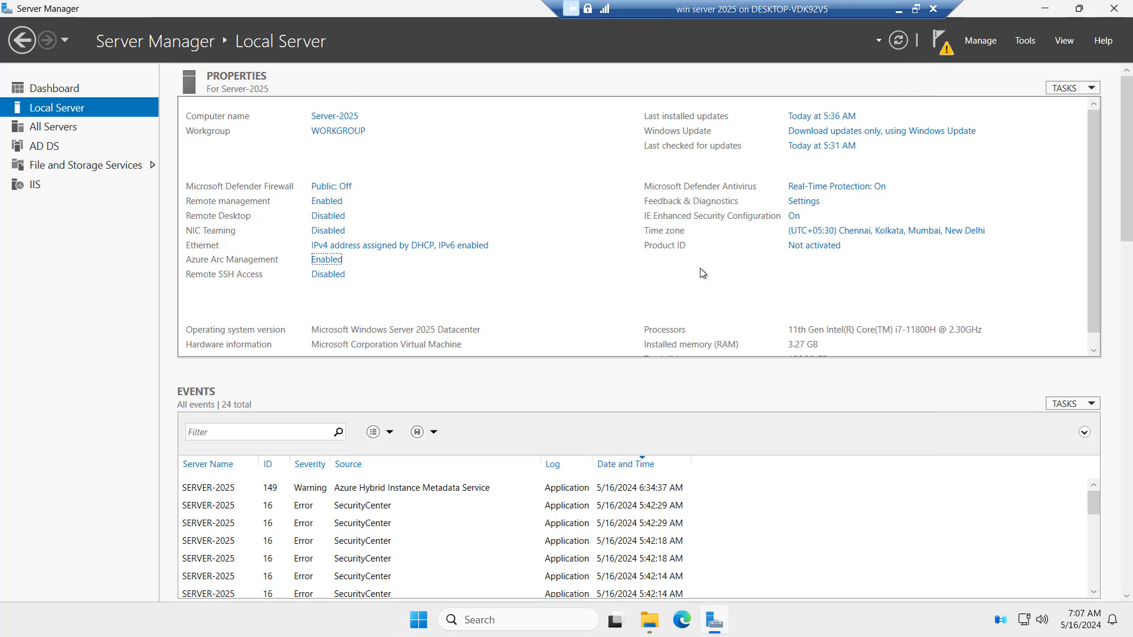
pyautogui.click(894, 15)
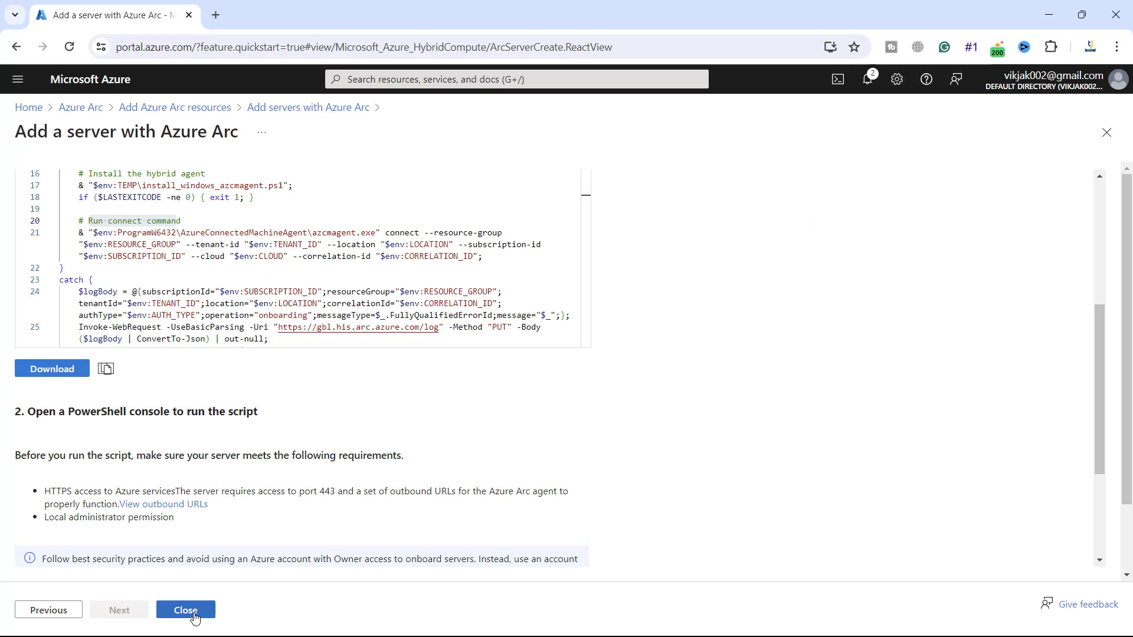
# Step: Close the add-server page and check Server-2025's agent status in the Azure Arc machines list, widening the operating system column
pyautogui.click(193, 612)
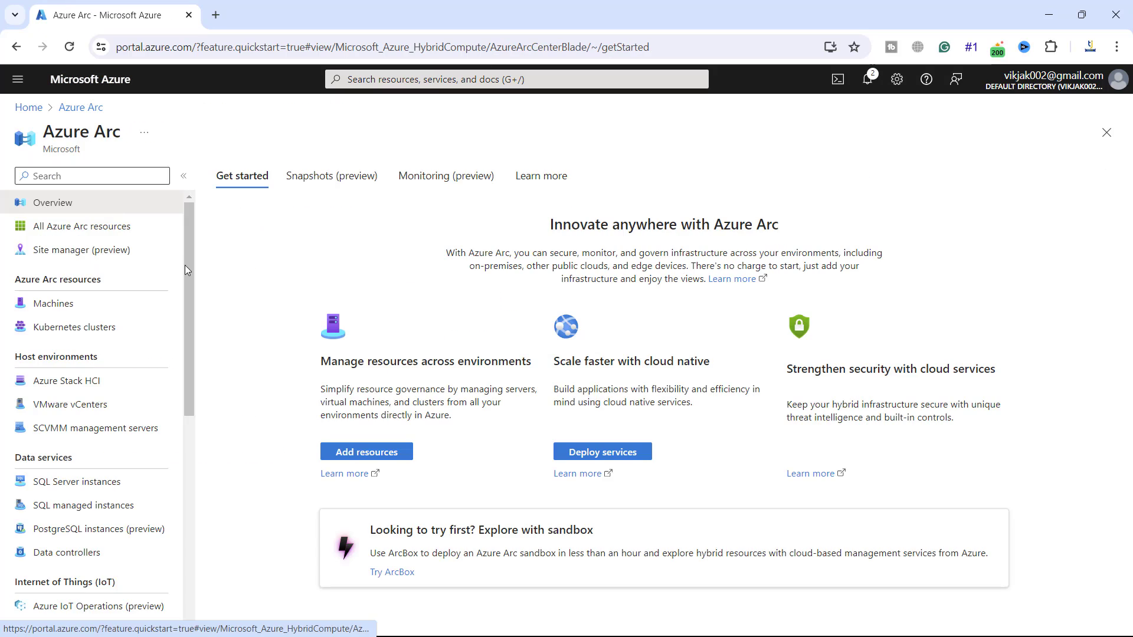
pyautogui.click(56, 233)
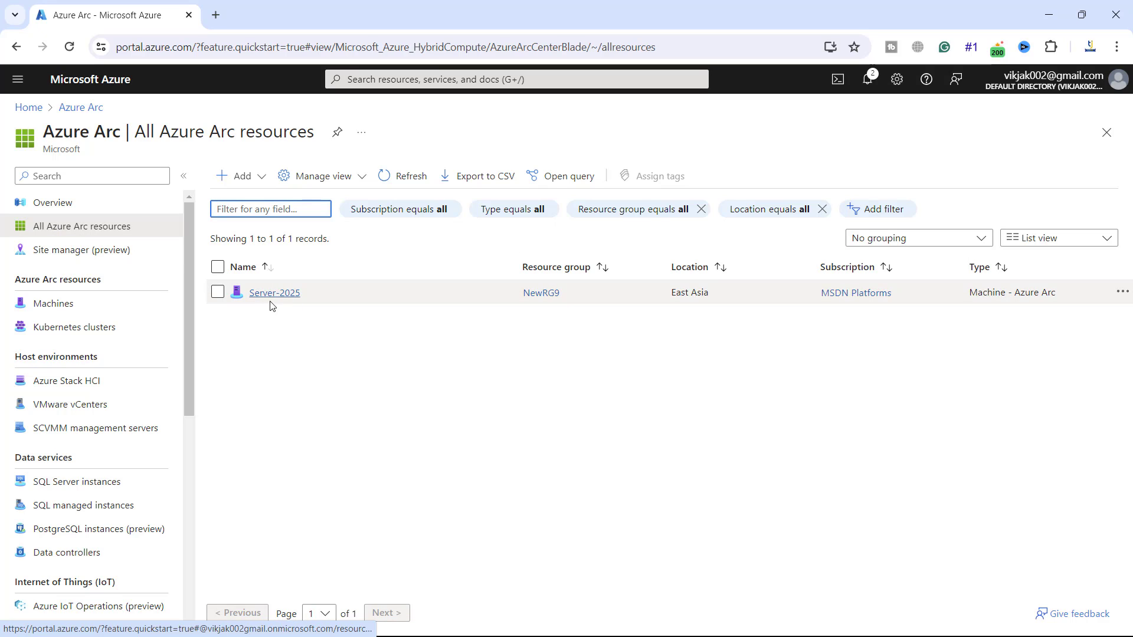
pyautogui.click(49, 304)
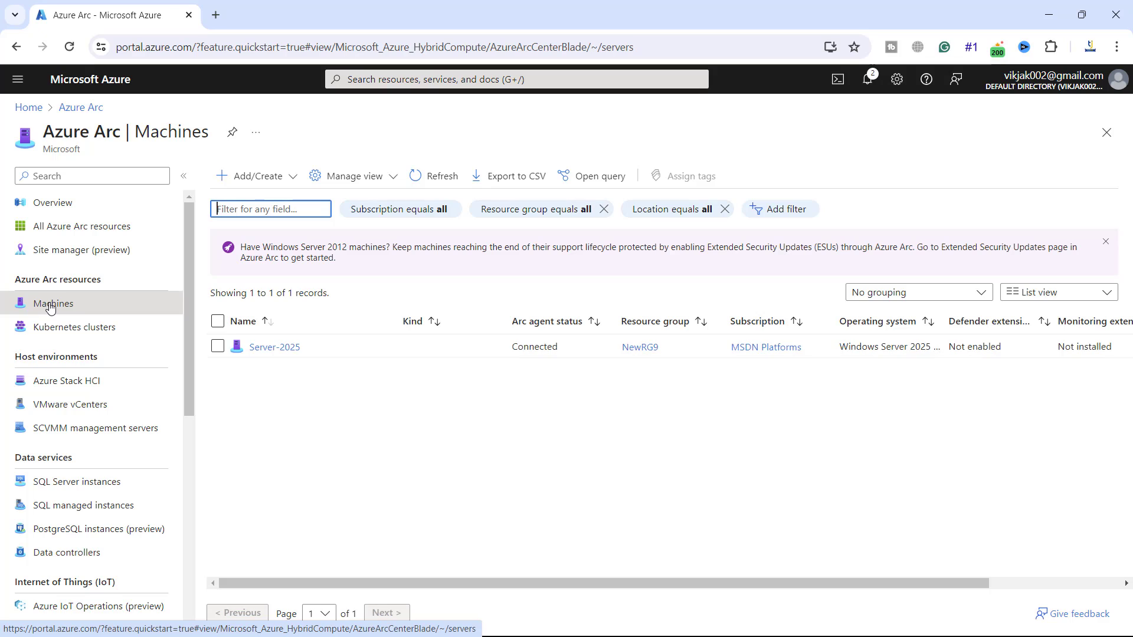
pyautogui.doubleClick(512, 353)
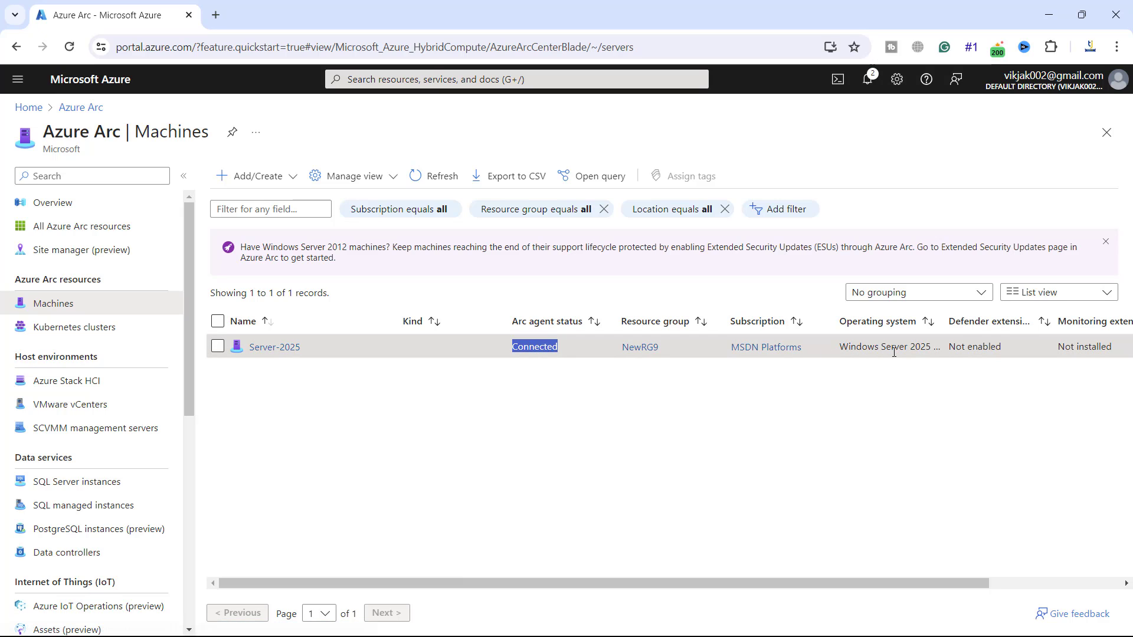
pyautogui.moveTo(944, 321); pyautogui.dragTo(980, 321)
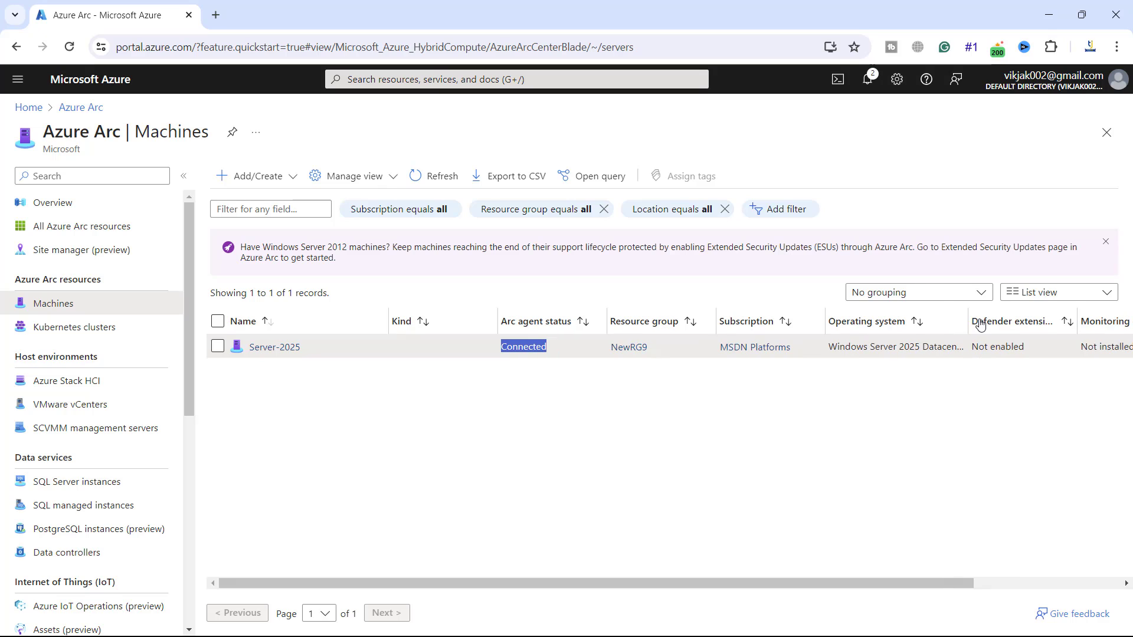
# Step: Open Server-2025 and examine its status, location, operating system, recommendations and available capabilities
pyautogui.click(262, 353)
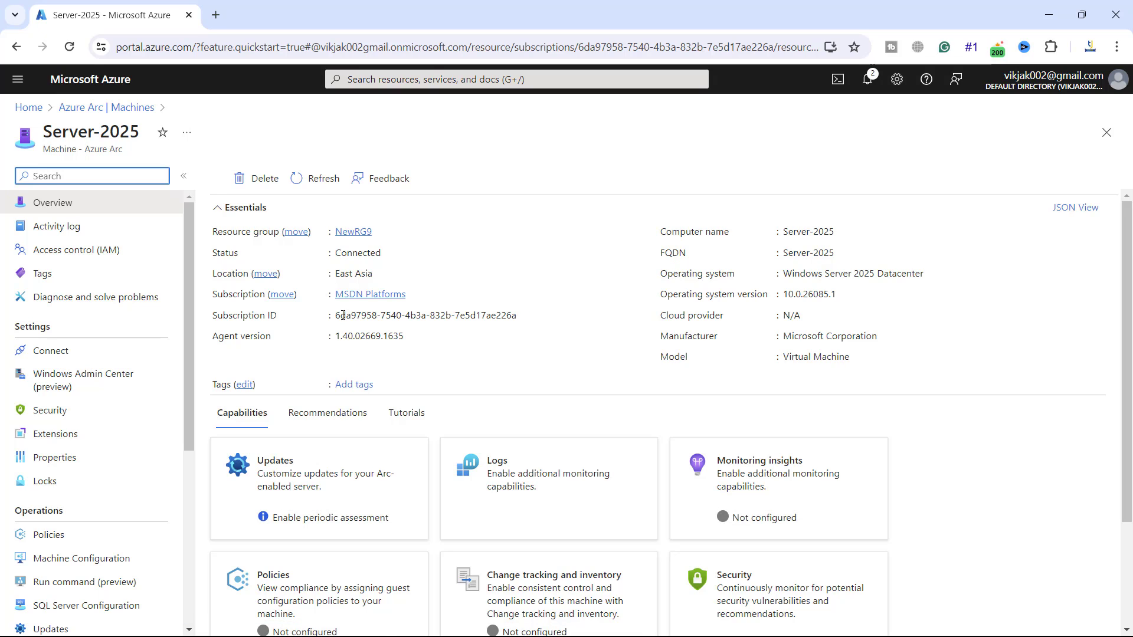
pyautogui.doubleClick(357, 255)
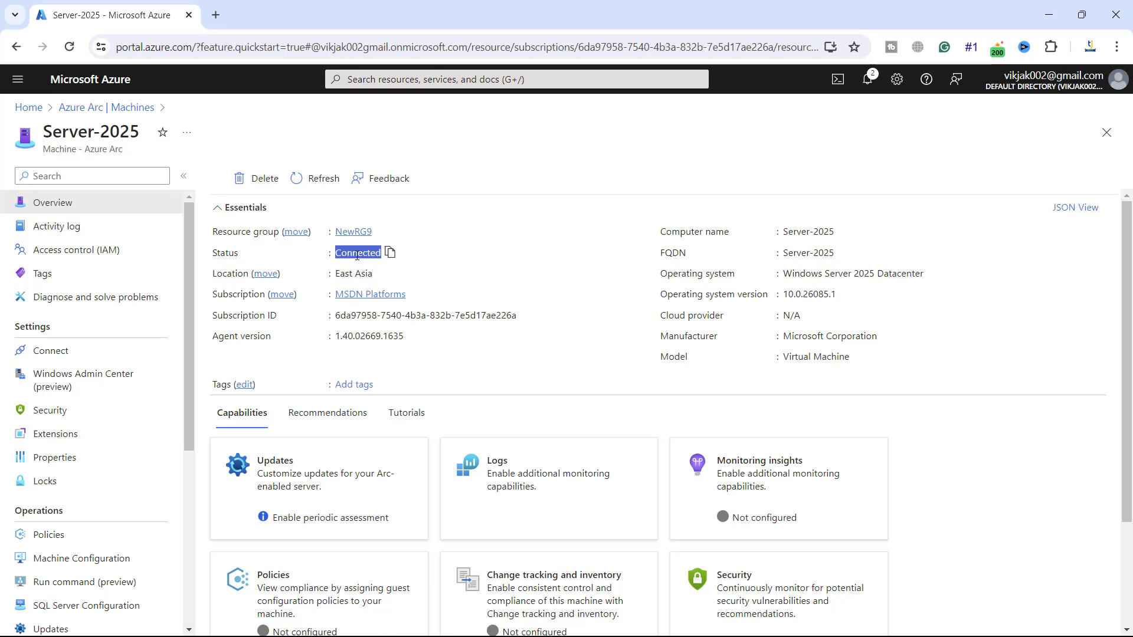
pyautogui.doubleClick(348, 275)
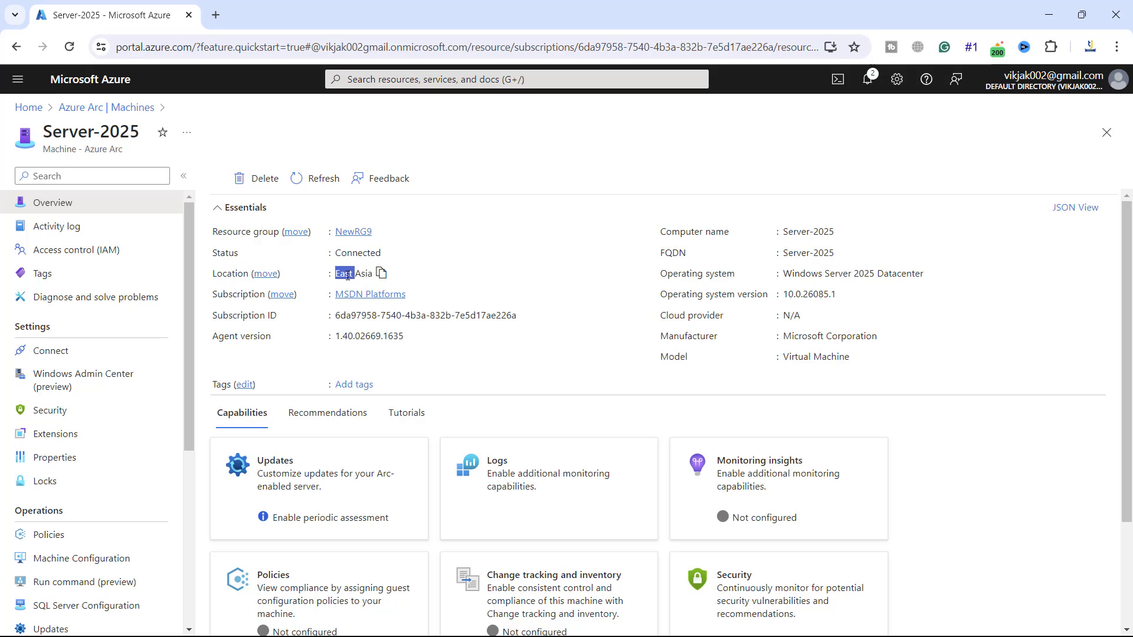
pyautogui.tripleClick(841, 276)
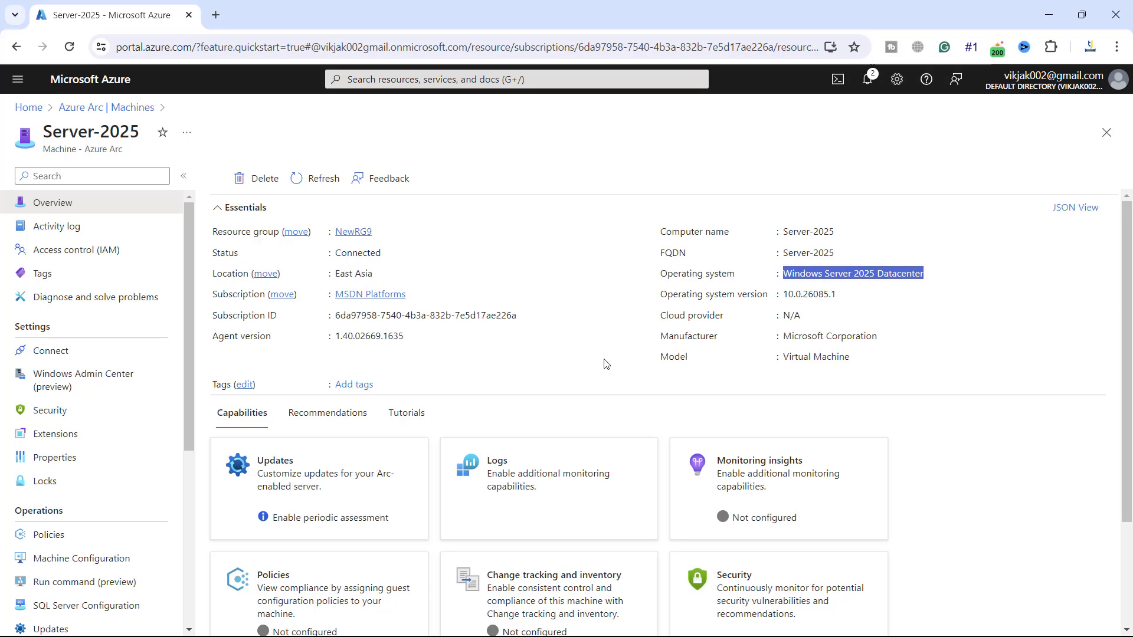
pyautogui.click(570, 374)
pyautogui.click(320, 413)
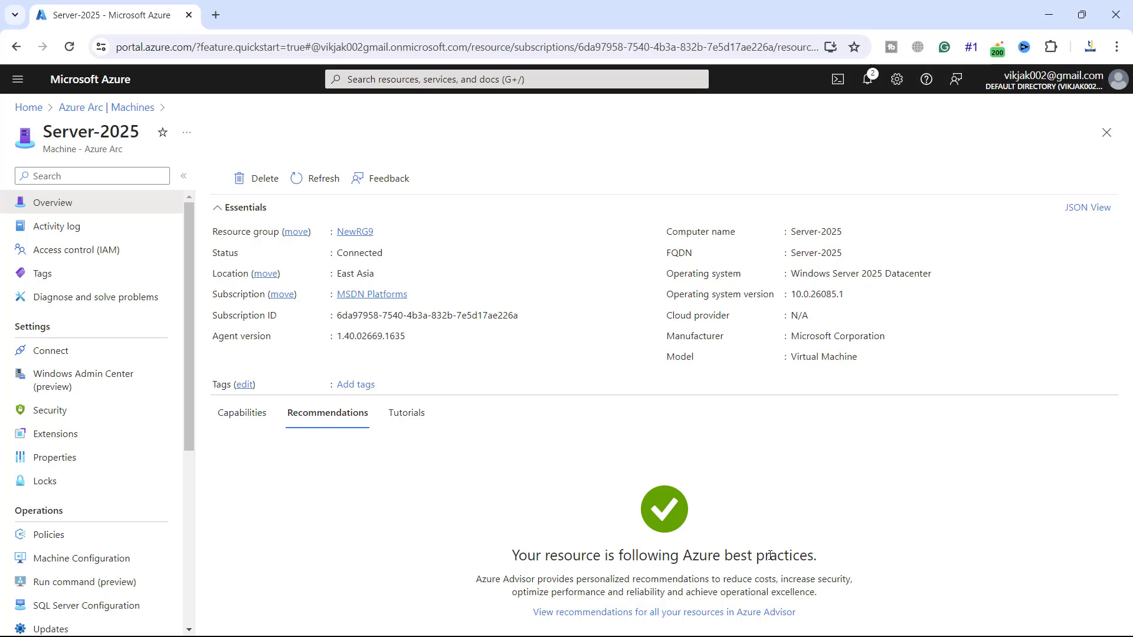
pyautogui.click(230, 421)
pyautogui.scroll(-3, 771, 378)
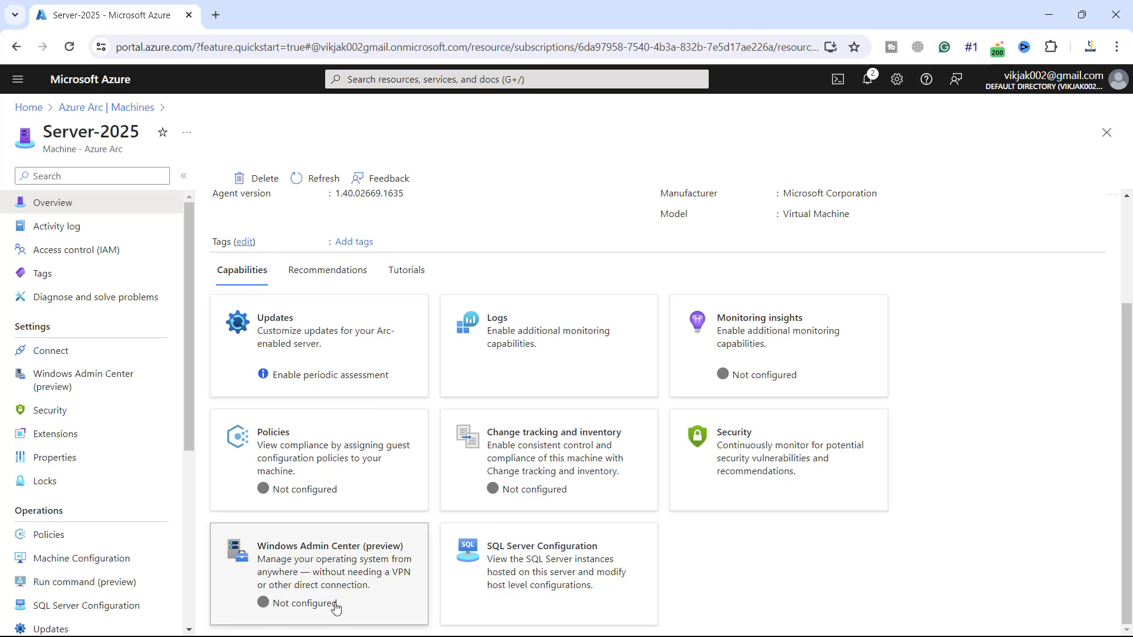
pyautogui.scroll(3, 413, 413)
# Step: Return to the Azure Arc machines list and enable periodic assessment in Server-2025's update settings, saving the change
pyautogui.click(106, 107)
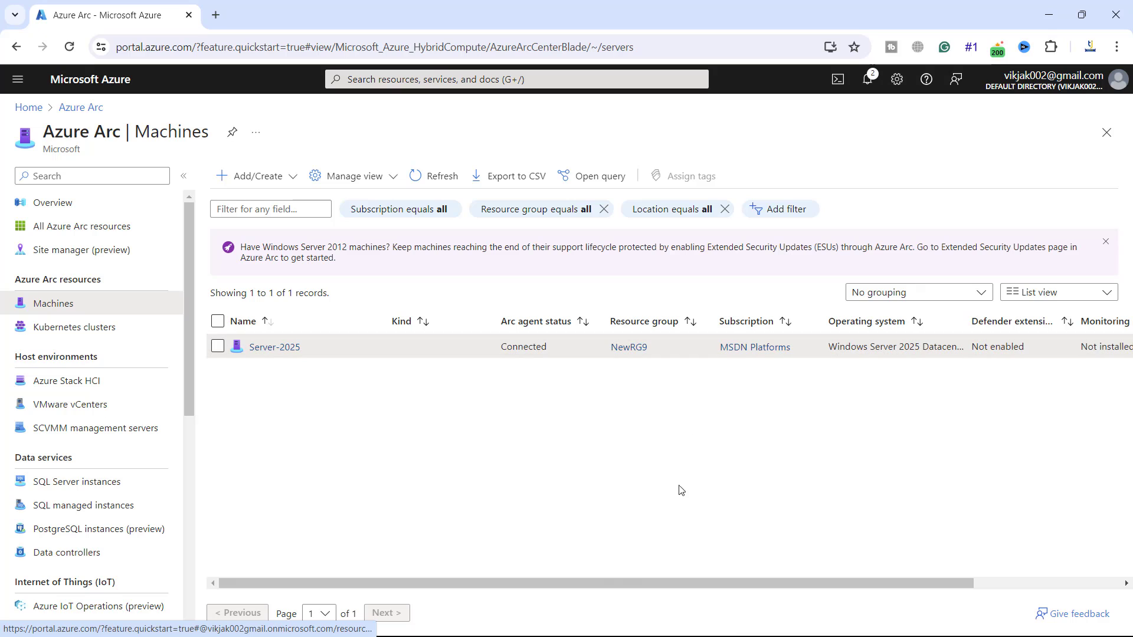
pyautogui.moveTo(593, 582); pyautogui.dragTo(807, 572)
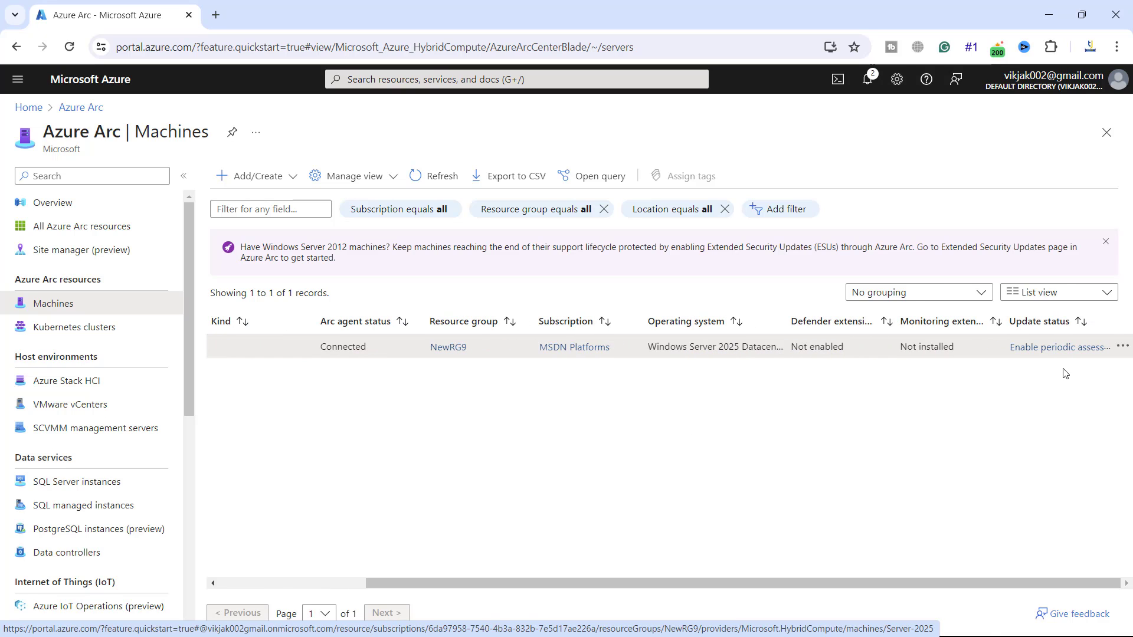
pyautogui.click(1057, 348)
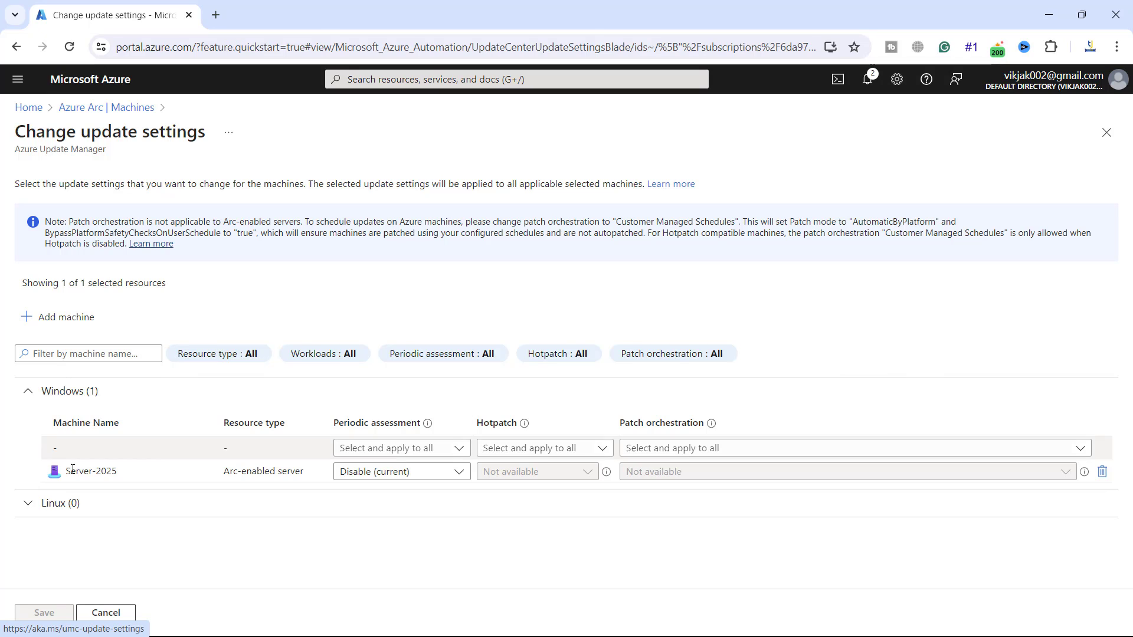
pyautogui.click(458, 473)
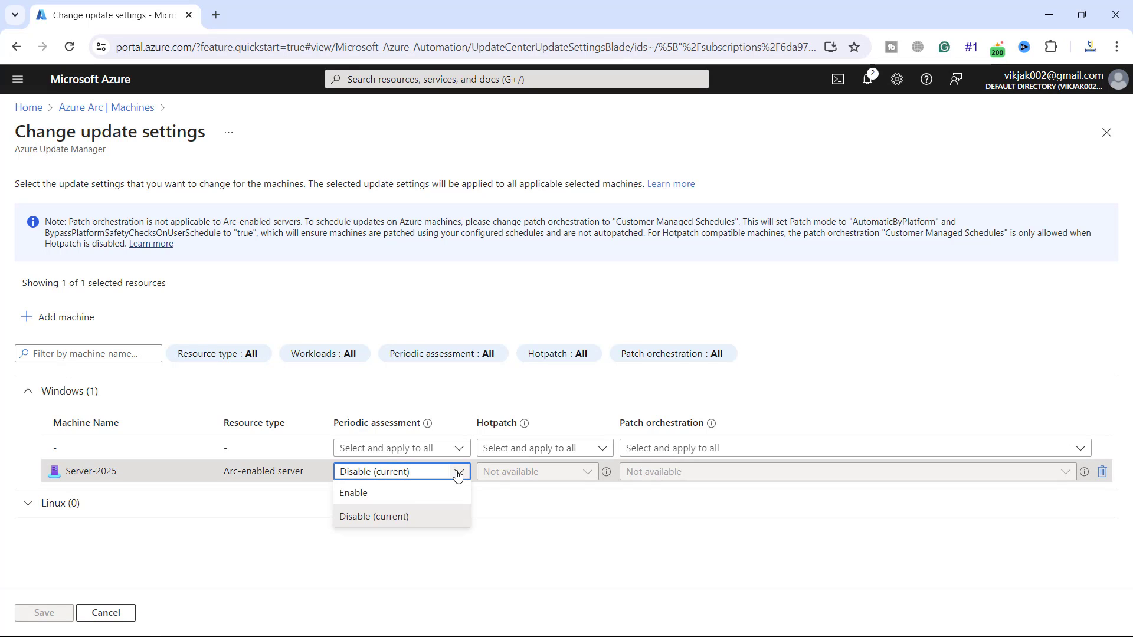
pyautogui.click(413, 495)
pyautogui.click(43, 612)
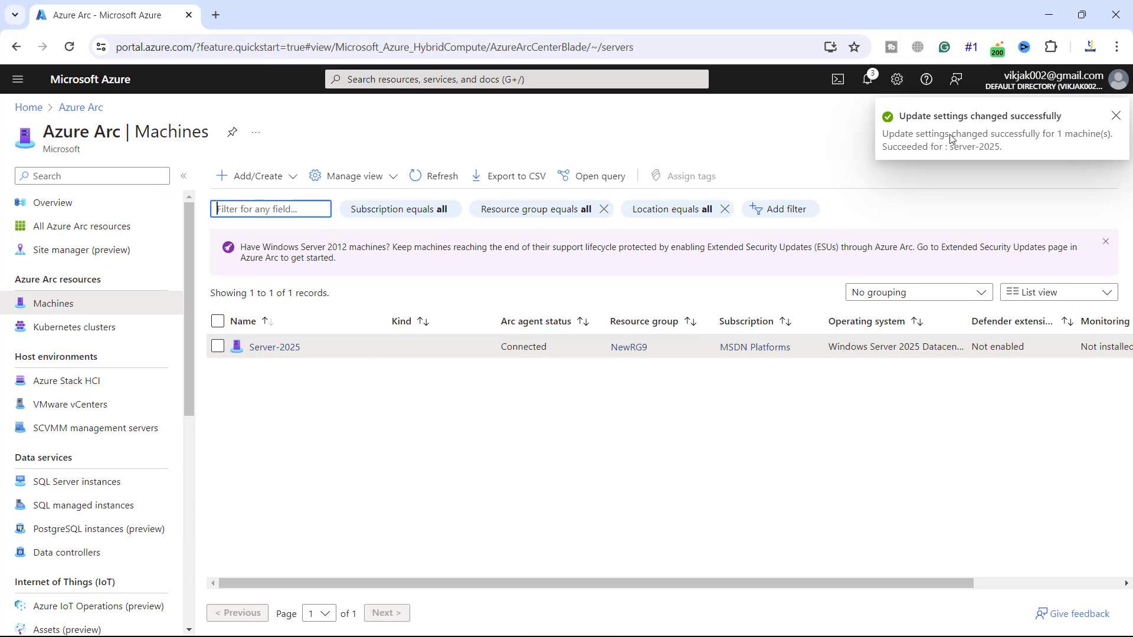
# Step: Check the update settings notification and verify Server-2025's periodic assessment setting, leaving the settings without further changes
pyautogui.click(950, 139)
pyautogui.click(867, 79)
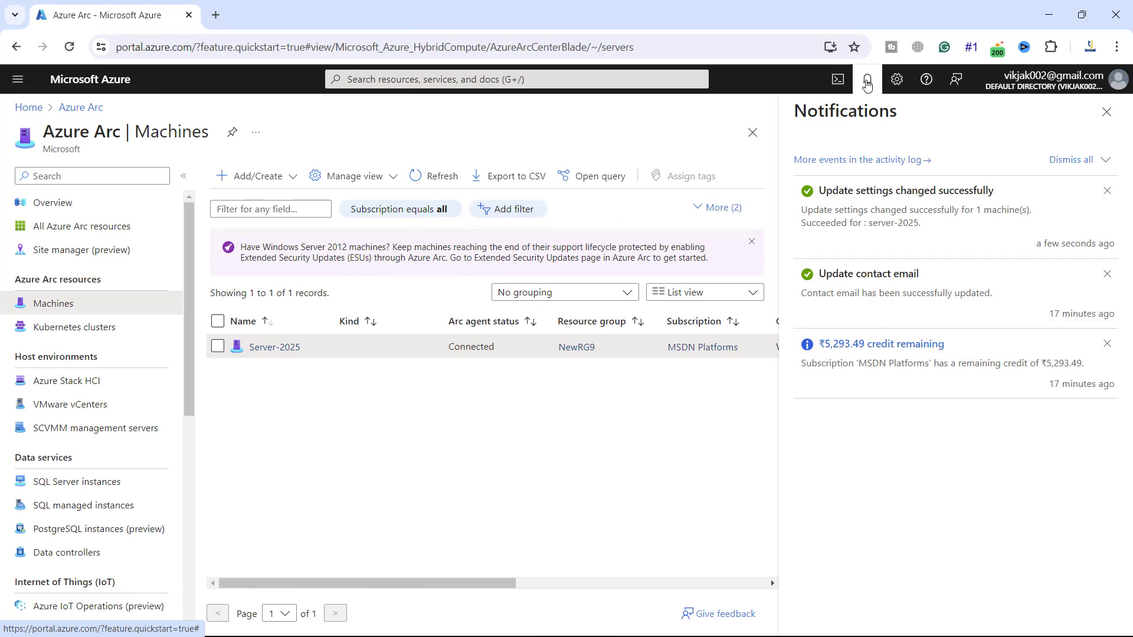
pyautogui.moveTo(802, 211); pyautogui.dragTo(966, 223)
pyautogui.click(596, 581)
pyautogui.moveTo(596, 580); pyautogui.dragTo(718, 562)
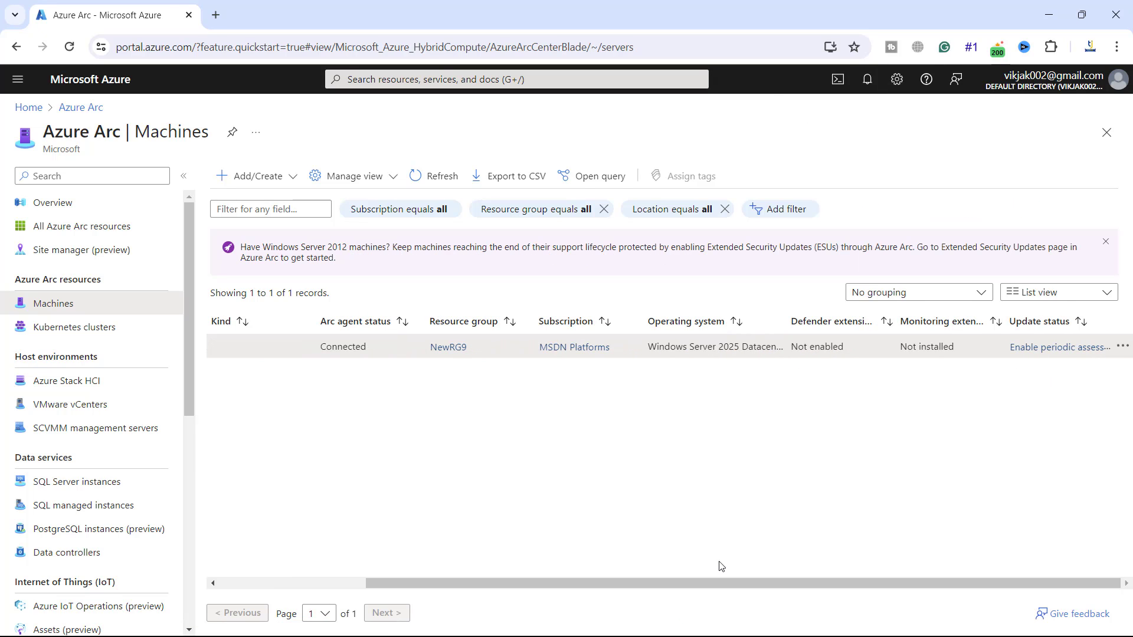
pyautogui.click(1036, 347)
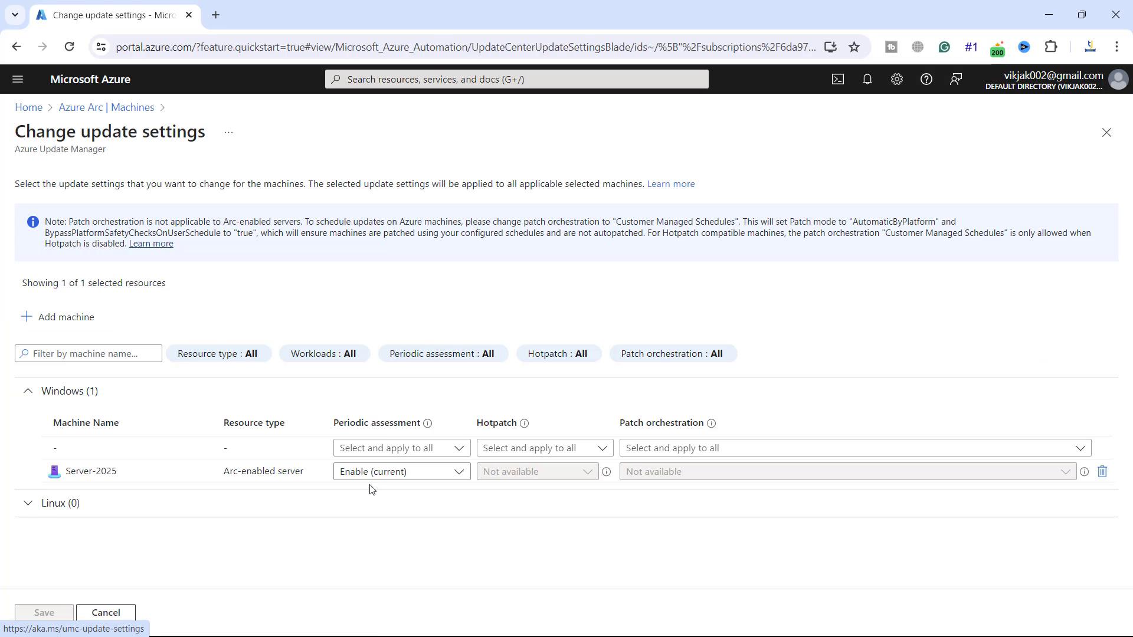
pyautogui.click(106, 612)
# Step: Enable monitoring insights for Server-2025 using the MSDN Platforms subscription and the default workspace data collection rule
pyautogui.click(277, 348)
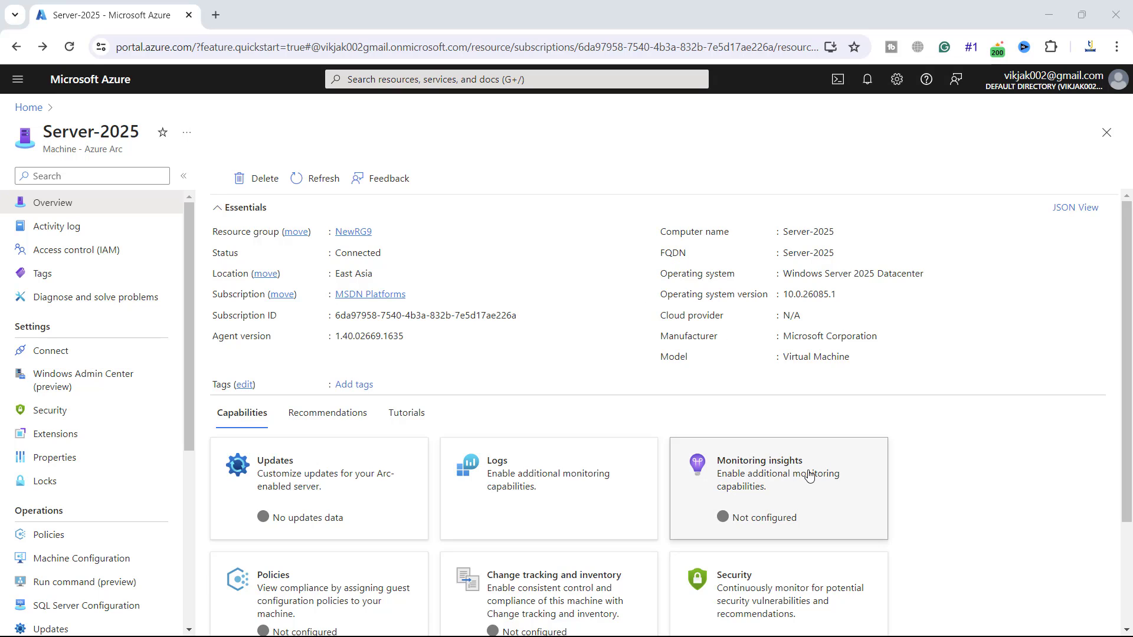
pyautogui.click(761, 482)
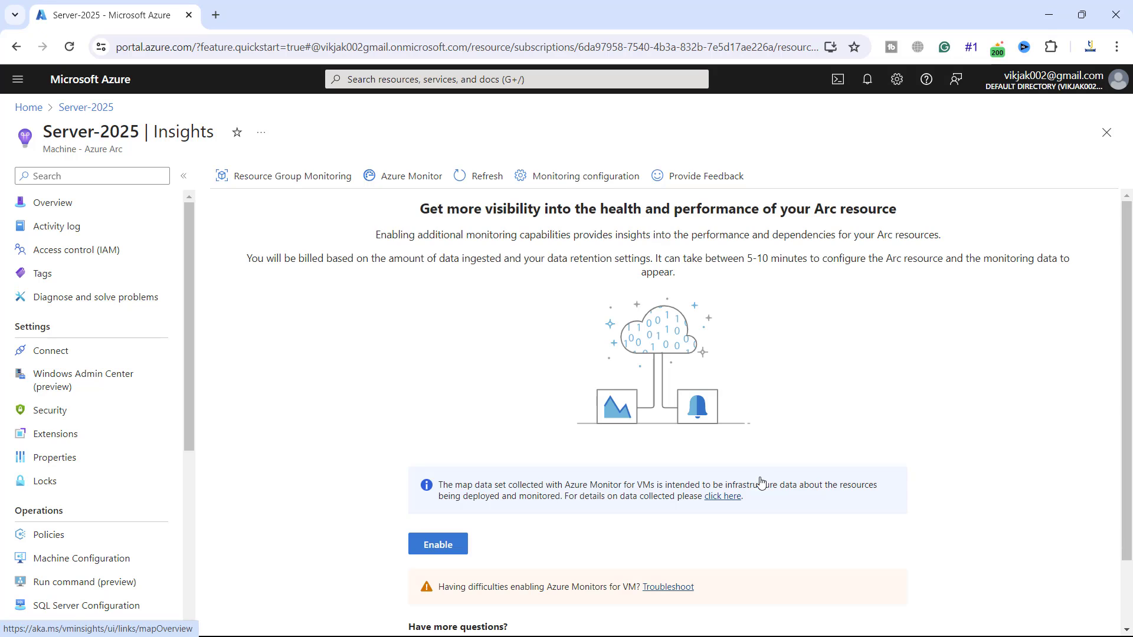
pyautogui.click(435, 548)
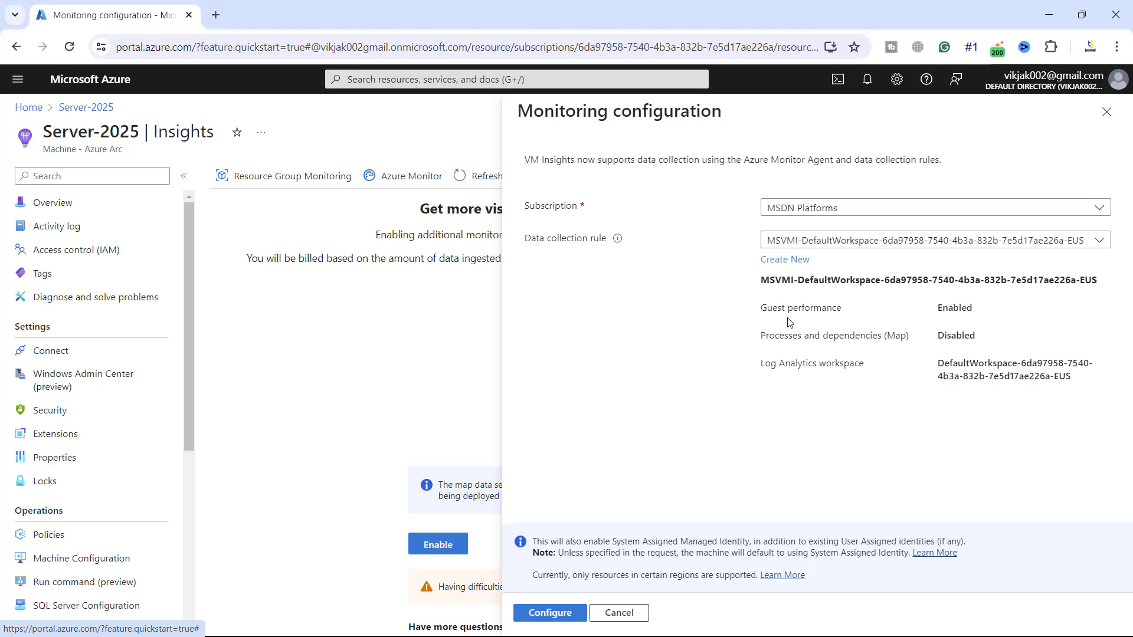
pyautogui.click(554, 613)
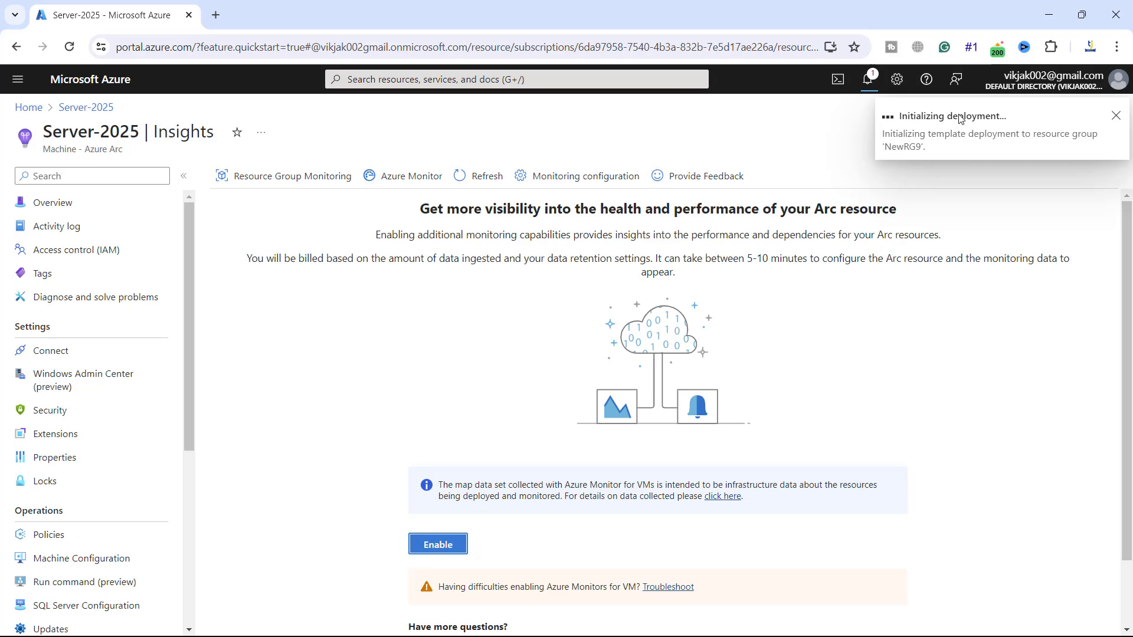
# Step: Read the expected configuration time and check the progress of the VM Insights onboarding deployment
pyautogui.moveTo(247, 258); pyautogui.dragTo(1069, 273)
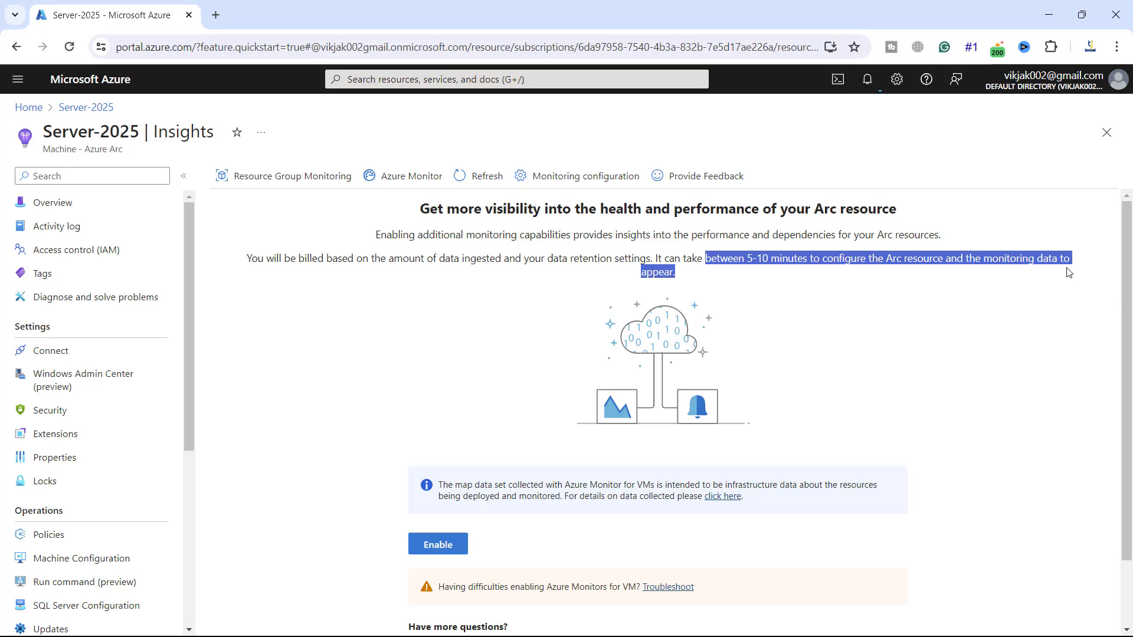
pyautogui.click(959, 324)
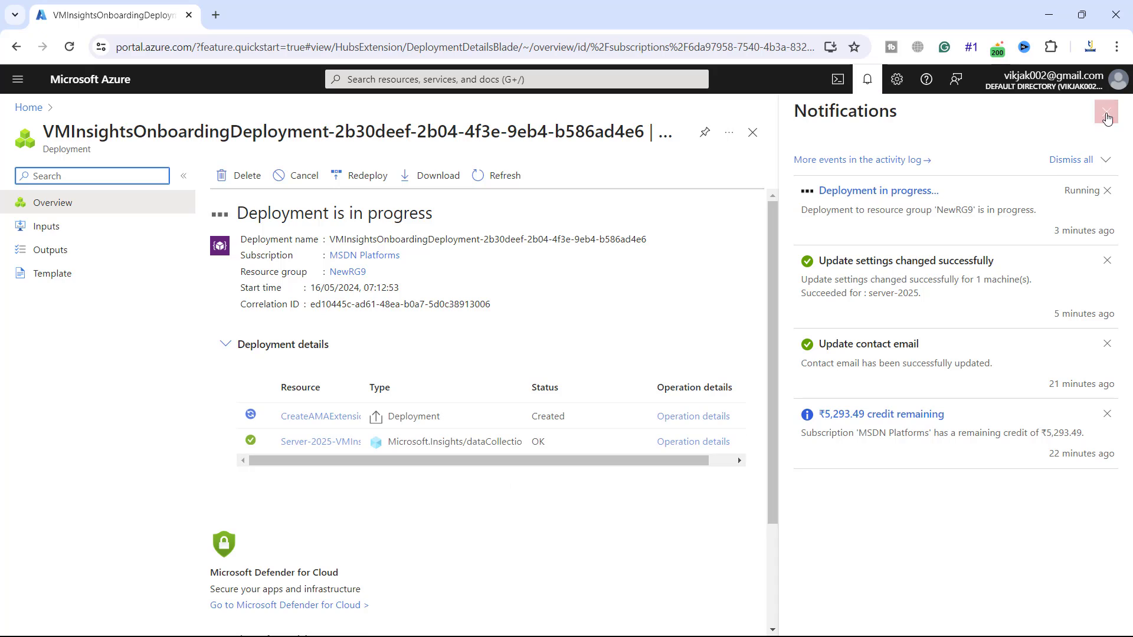
pyautogui.click(1106, 113)
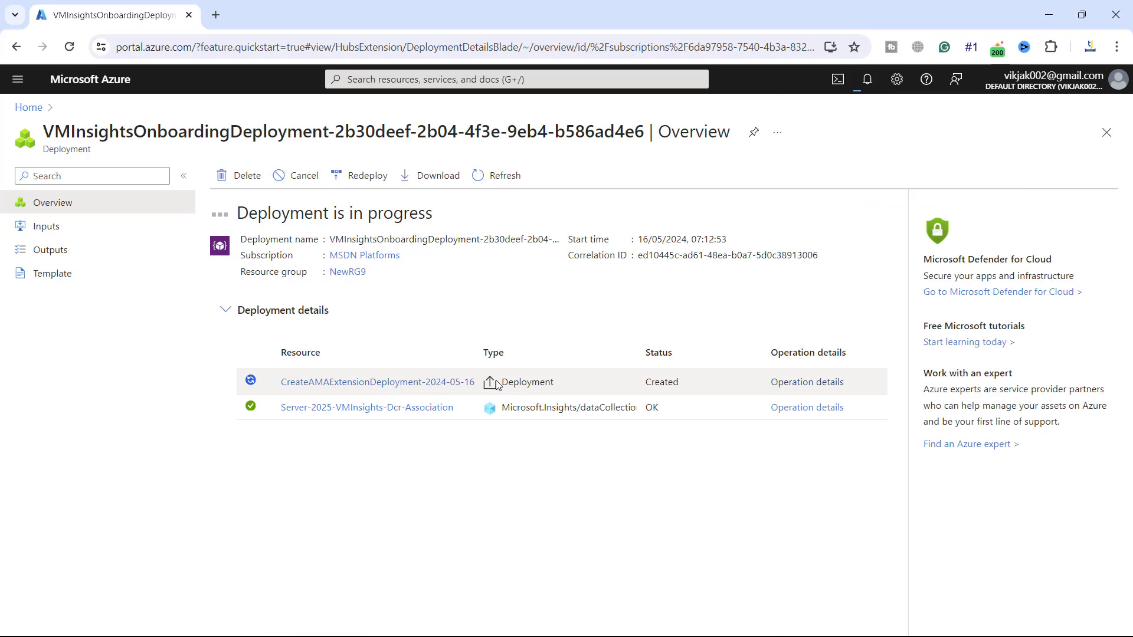
pyautogui.moveTo(236, 213); pyautogui.dragTo(452, 209)
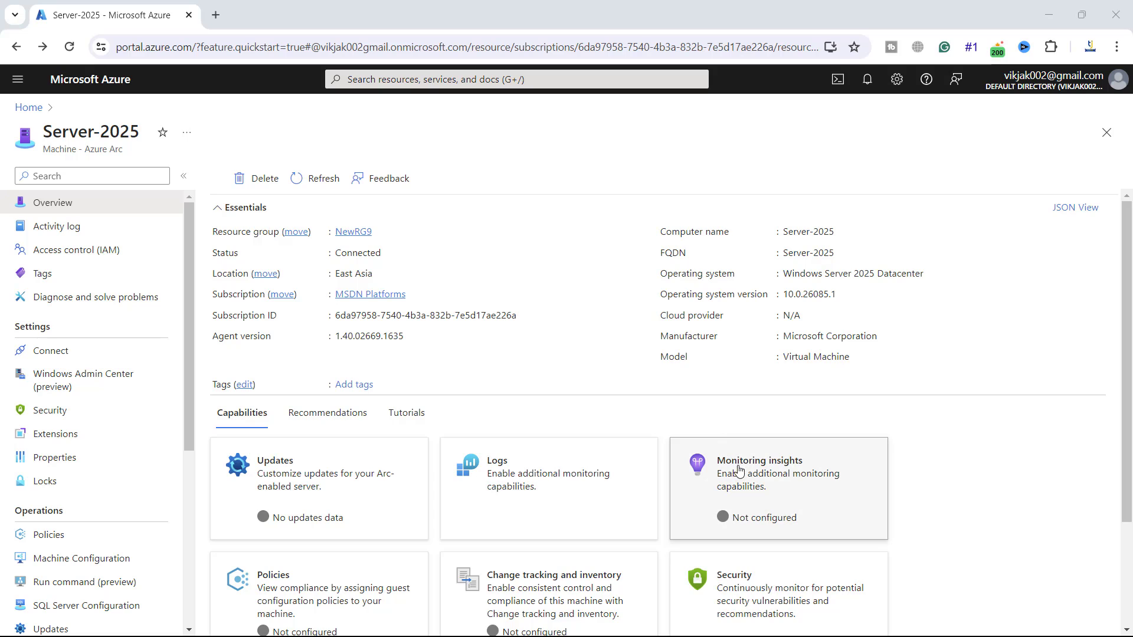
# Step: Open Server-2025's monitoring insights and analyze its disk, CPU and memory performance data
pyautogui.click(752, 482)
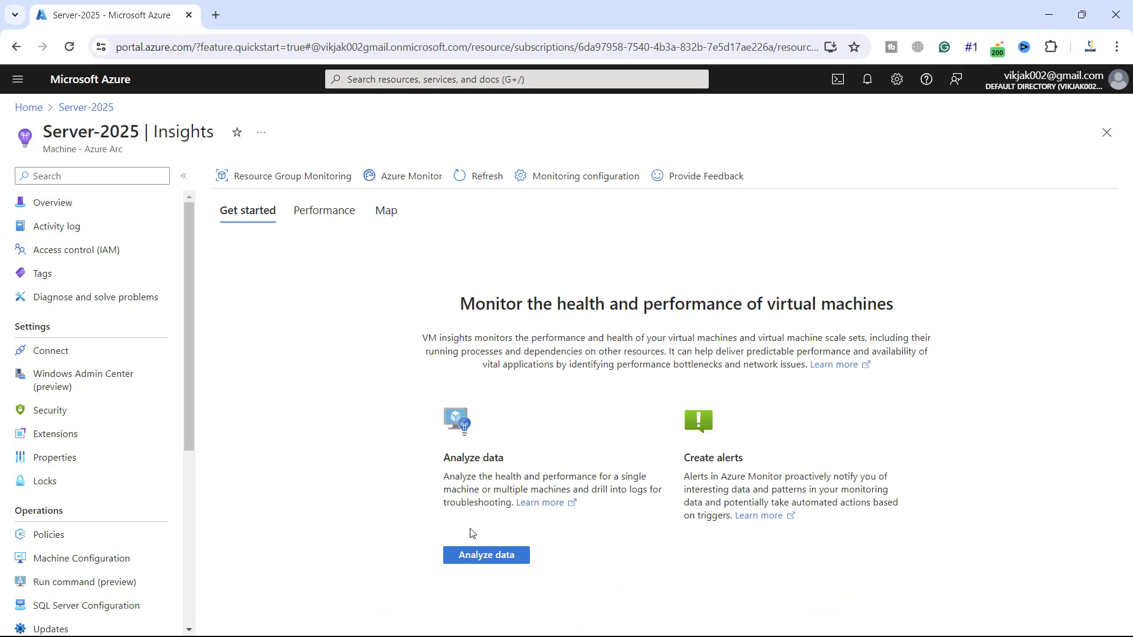
pyautogui.click(481, 554)
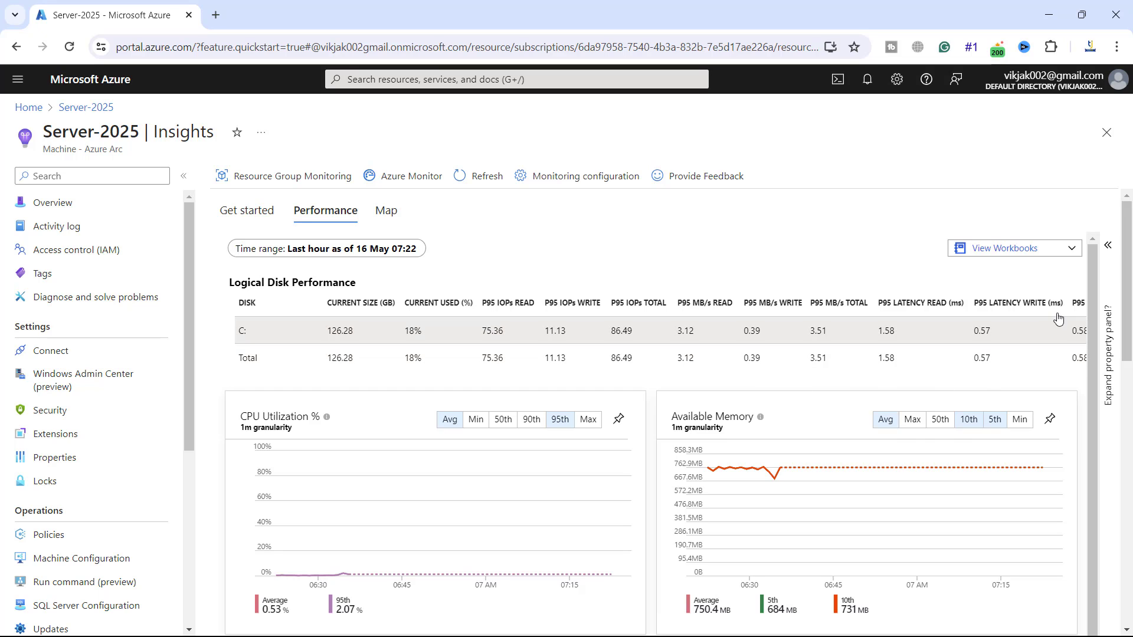
pyautogui.scroll(-1, 1091, 316)
pyautogui.moveTo(1126, 332); pyautogui.dragTo(1125, 586)
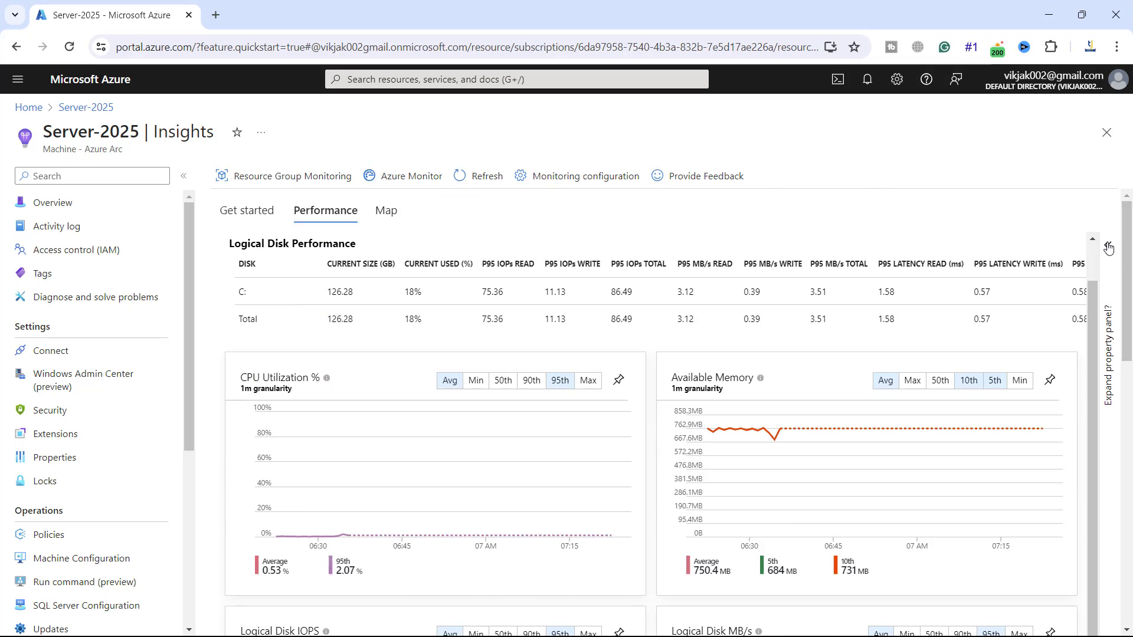
# Step: Expand the Insights property panel, review the machine's properties, log events, alerts and changes, and collapse it again
pyautogui.click(1106, 247)
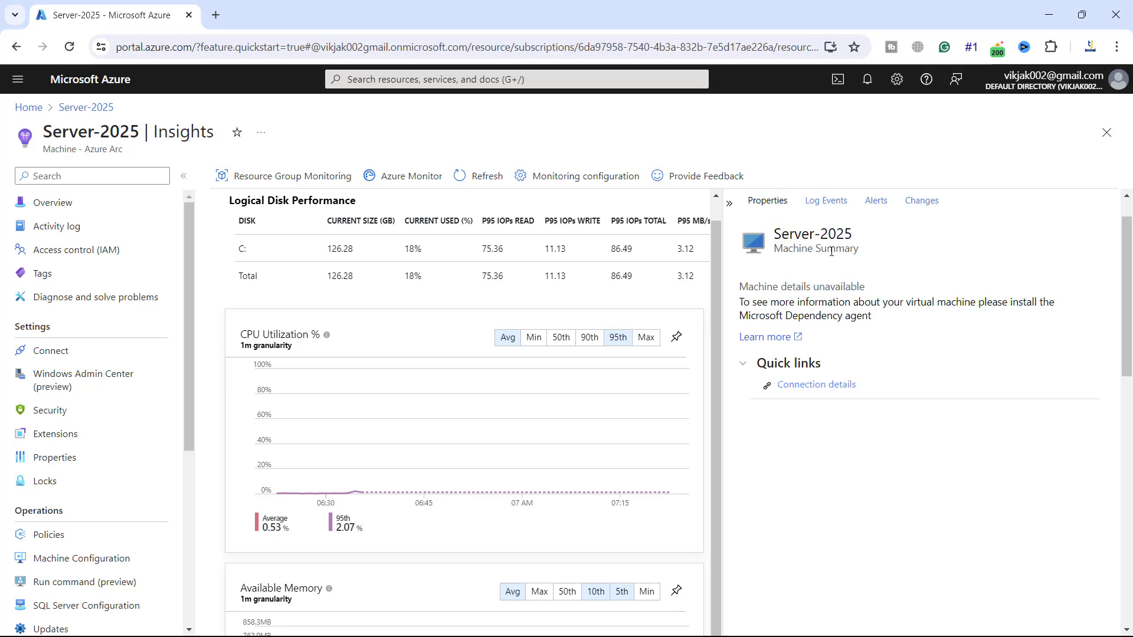
pyautogui.click(828, 202)
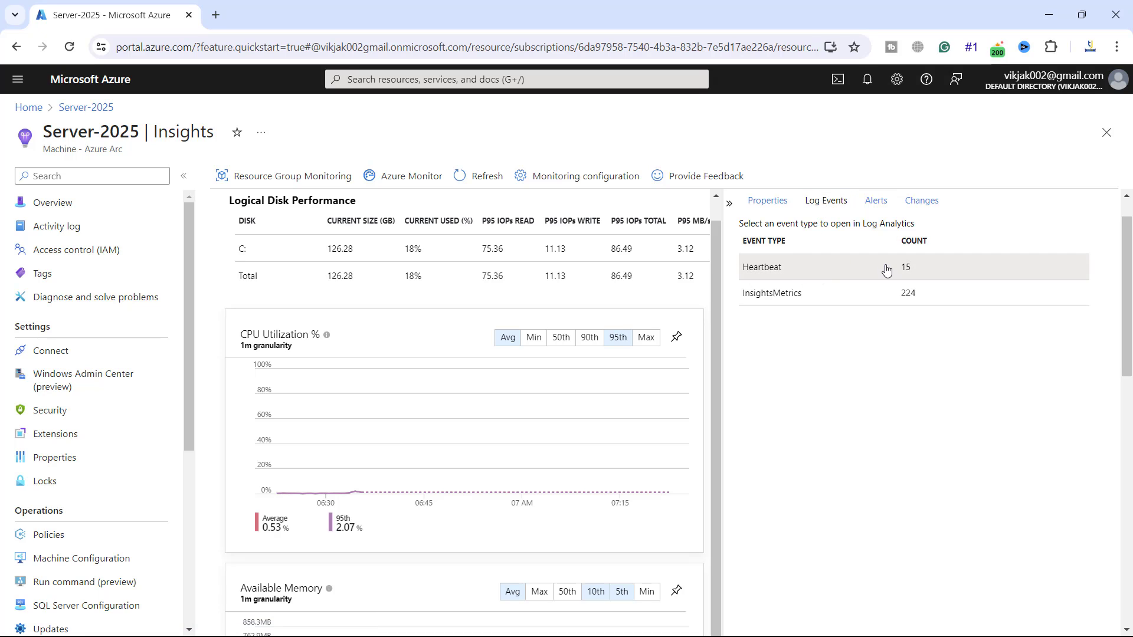
pyautogui.click(874, 202)
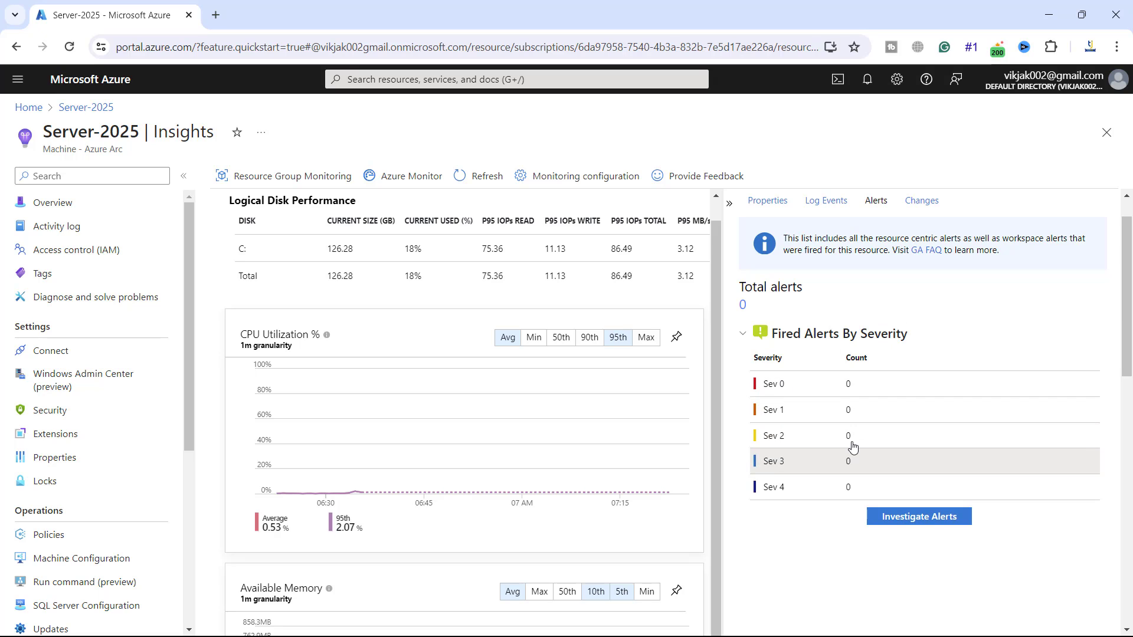
pyautogui.click(920, 202)
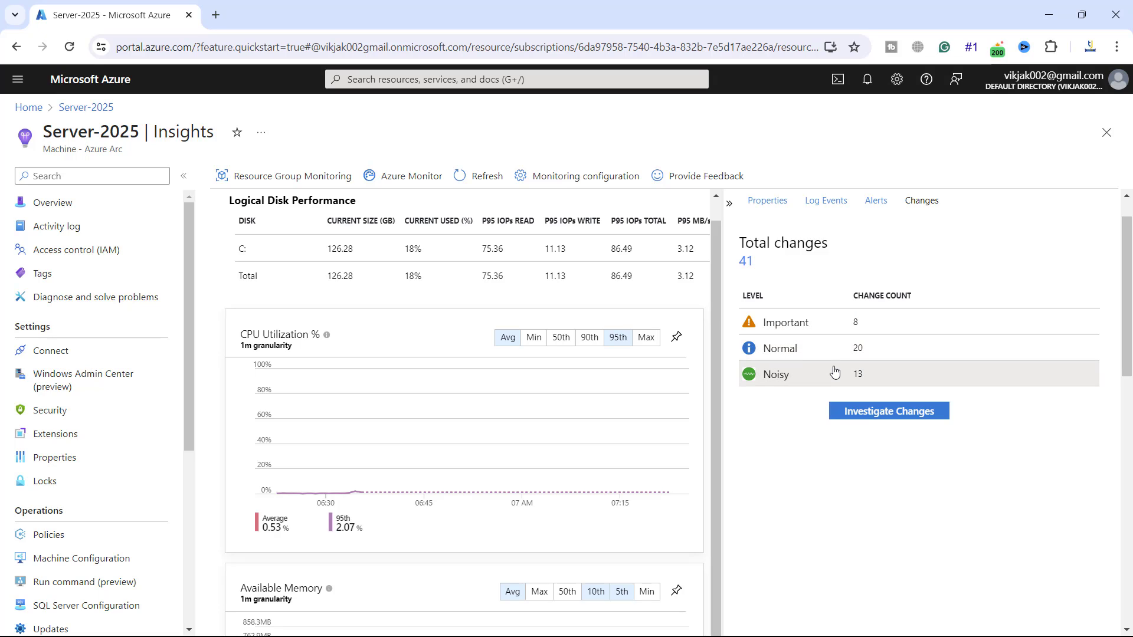
pyautogui.click(729, 203)
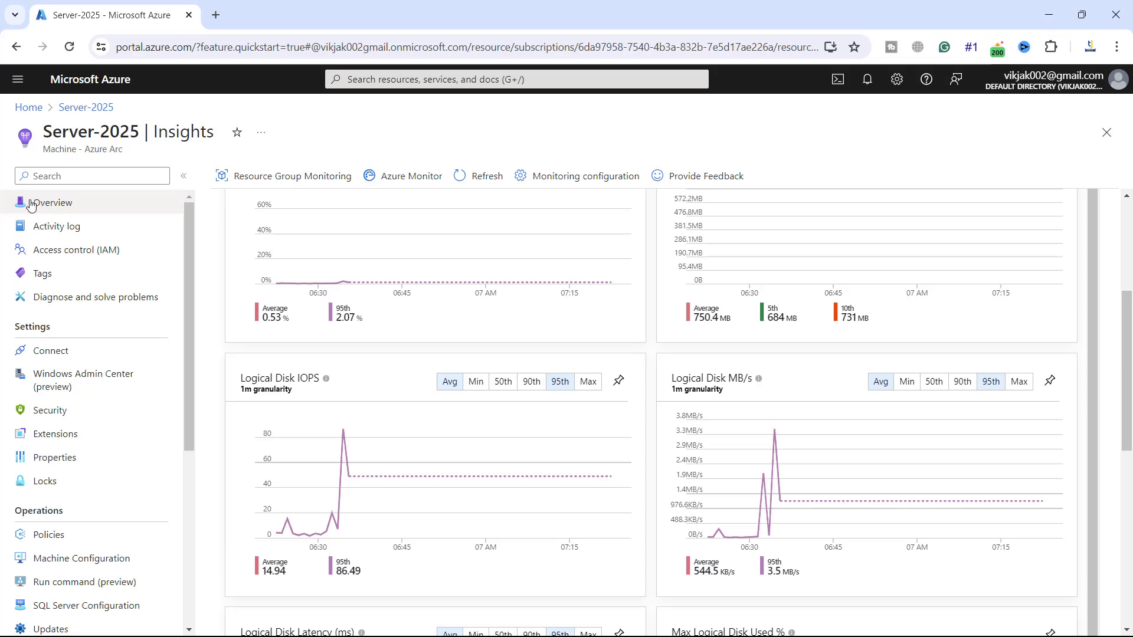
# Step: Return to Server-2025's overview and review the operations recorded in its activity log
pyautogui.click(39, 203)
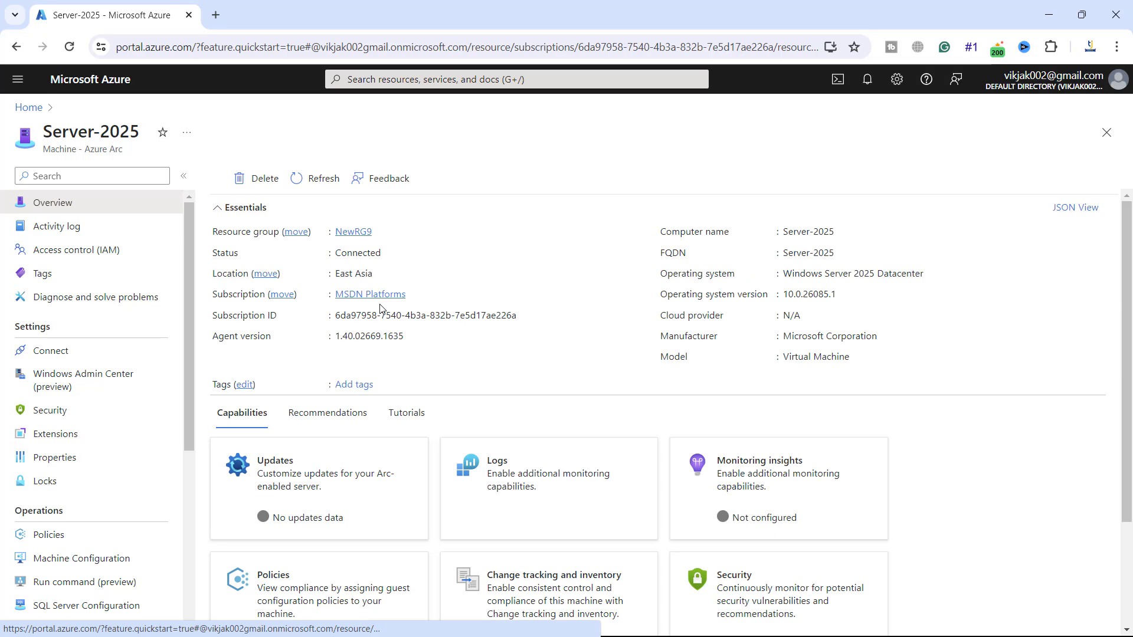
pyautogui.click(69, 230)
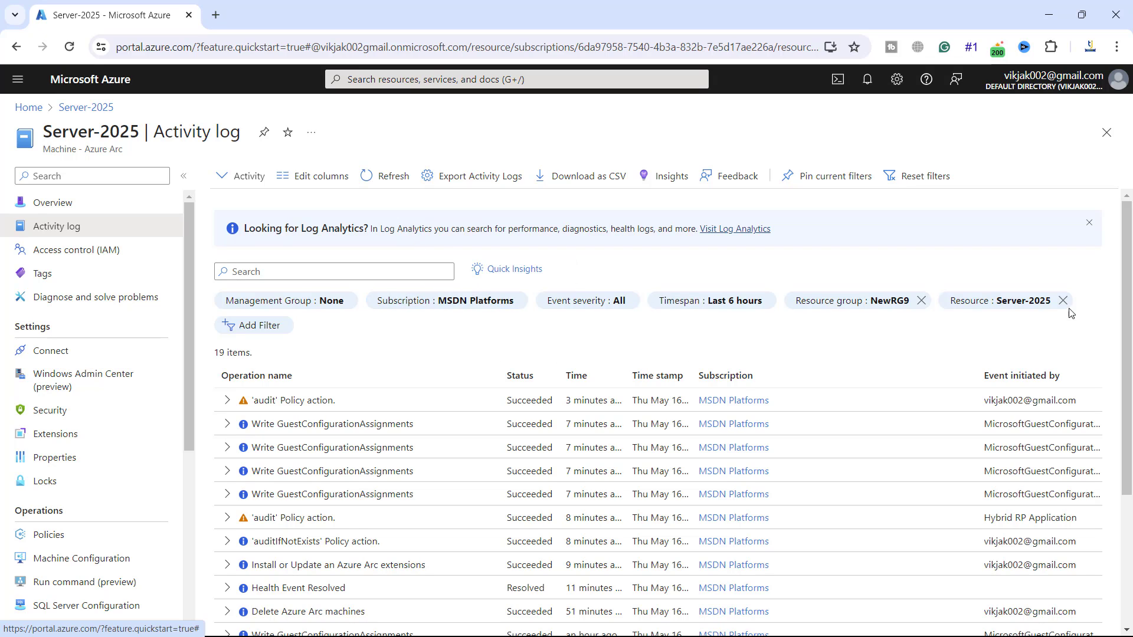
pyautogui.scroll(-1, 1128, 248)
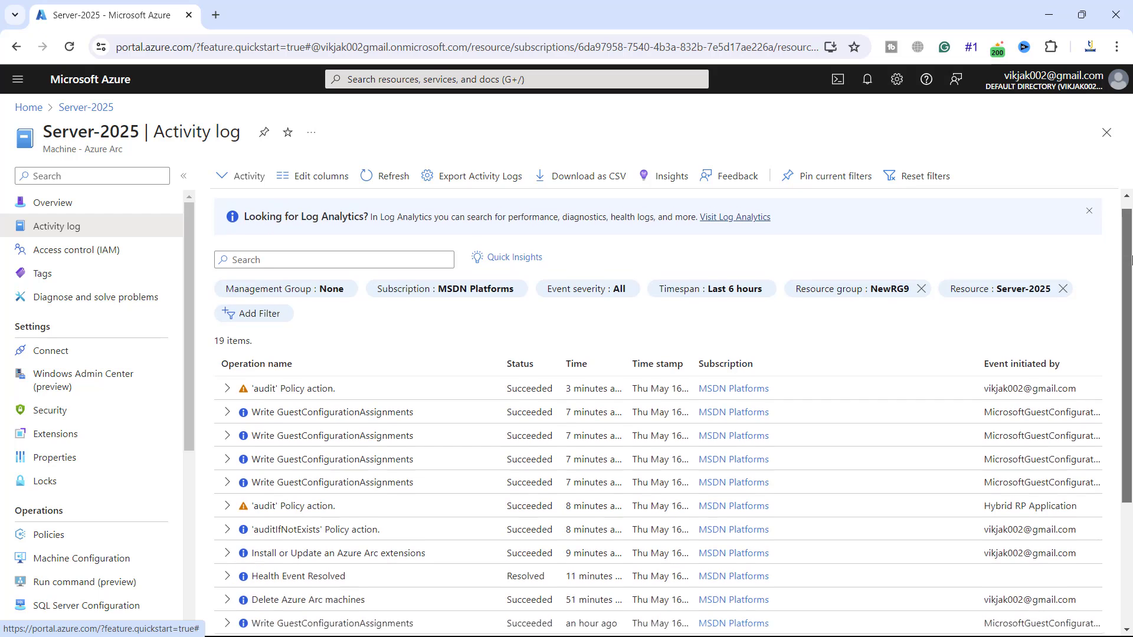
pyautogui.scroll(-2, 673, 413)
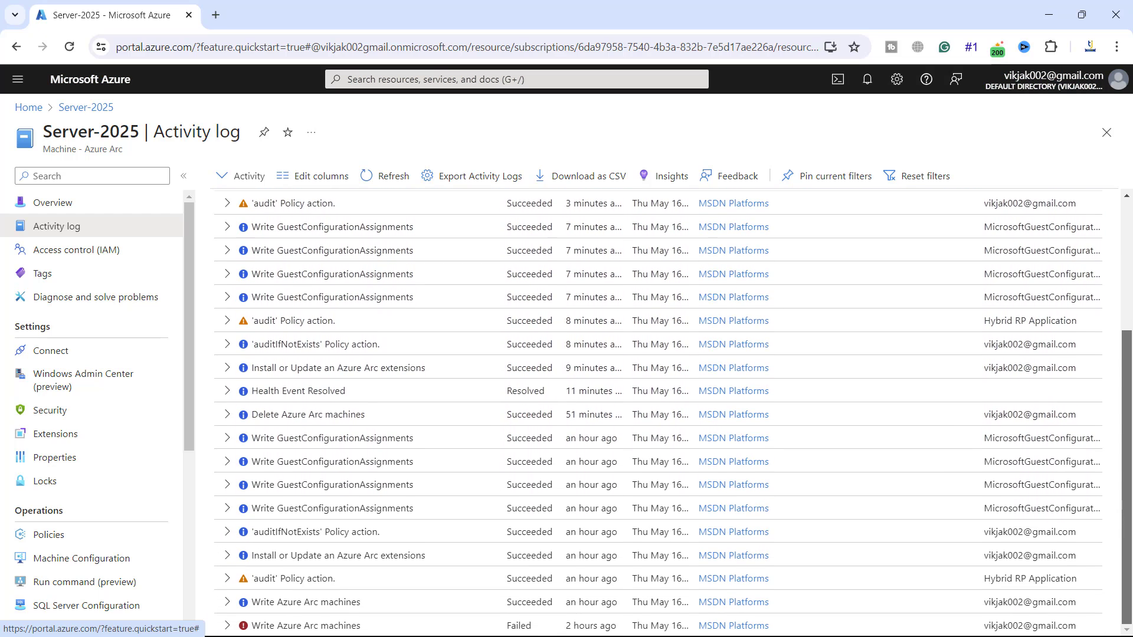